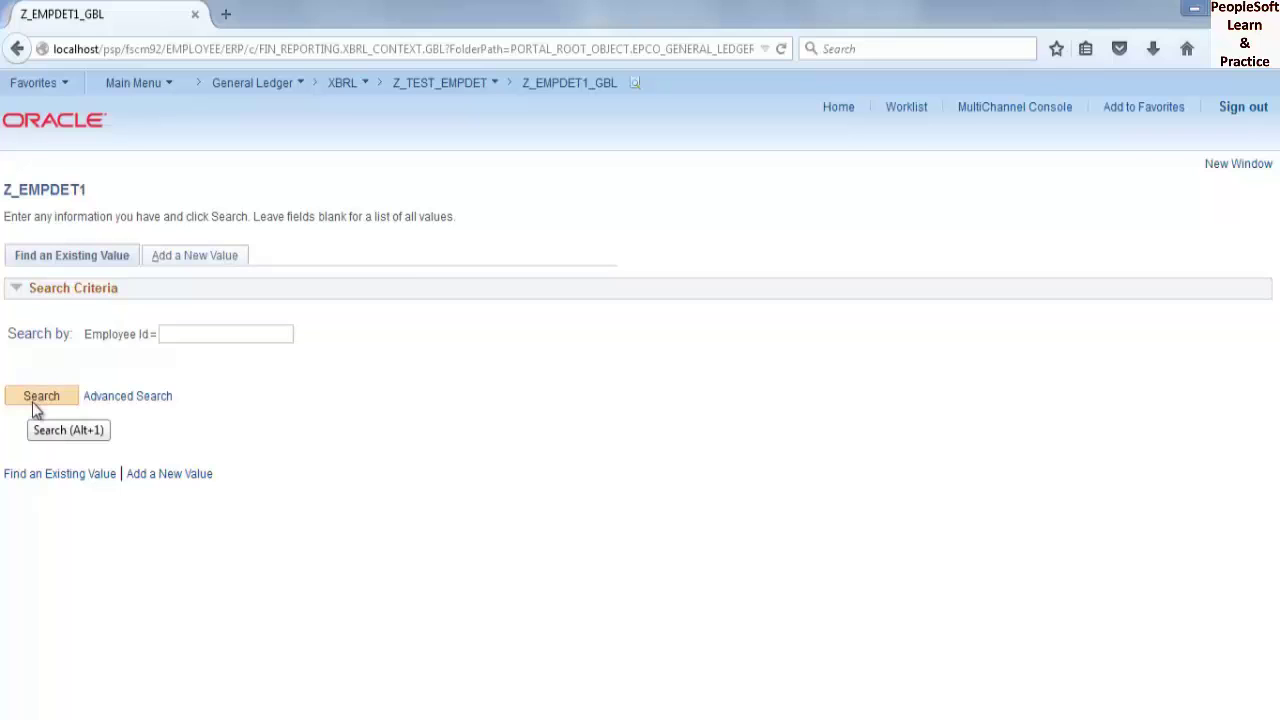
- Search for the existing Z_EMPDET1 record, then select employee rows A2:B11 in Excel
left_click(32, 402)
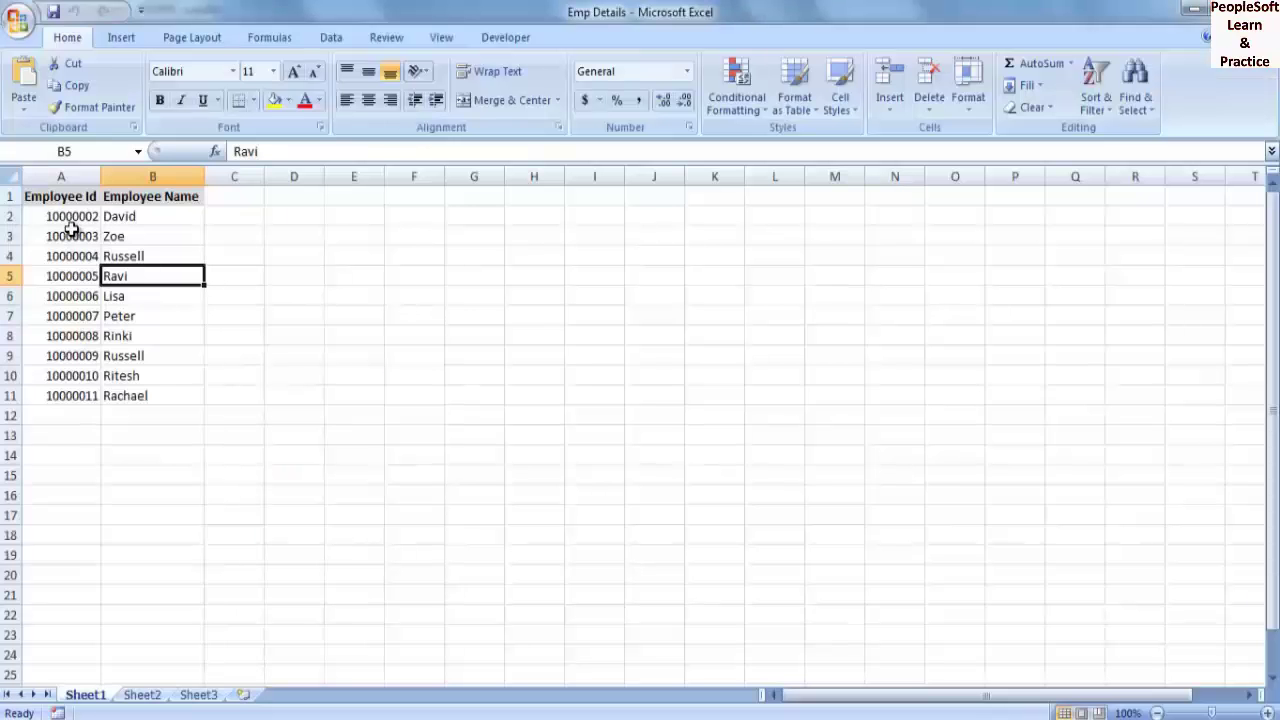
left_click_drag(69, 217, 162, 395)
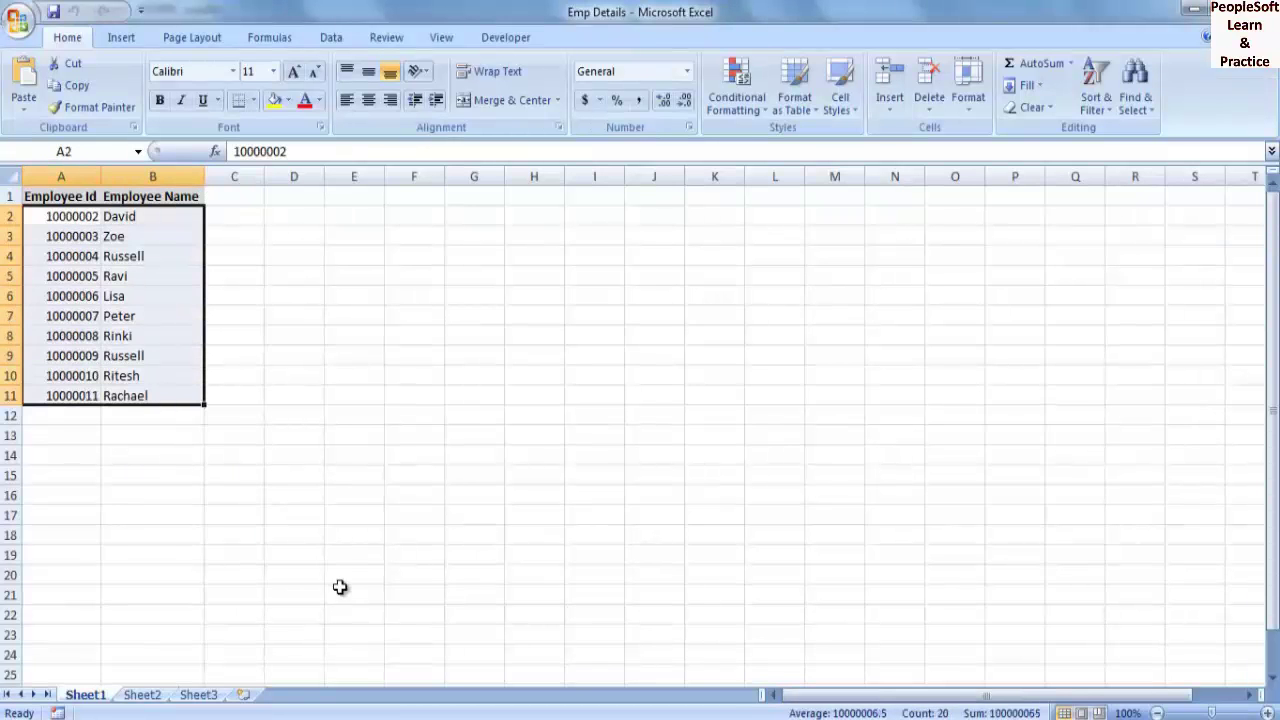
- In the Z_EMPDET1 project, create a new component interface based on the Z_EMPDET1 component
mouse_move(140, 718)
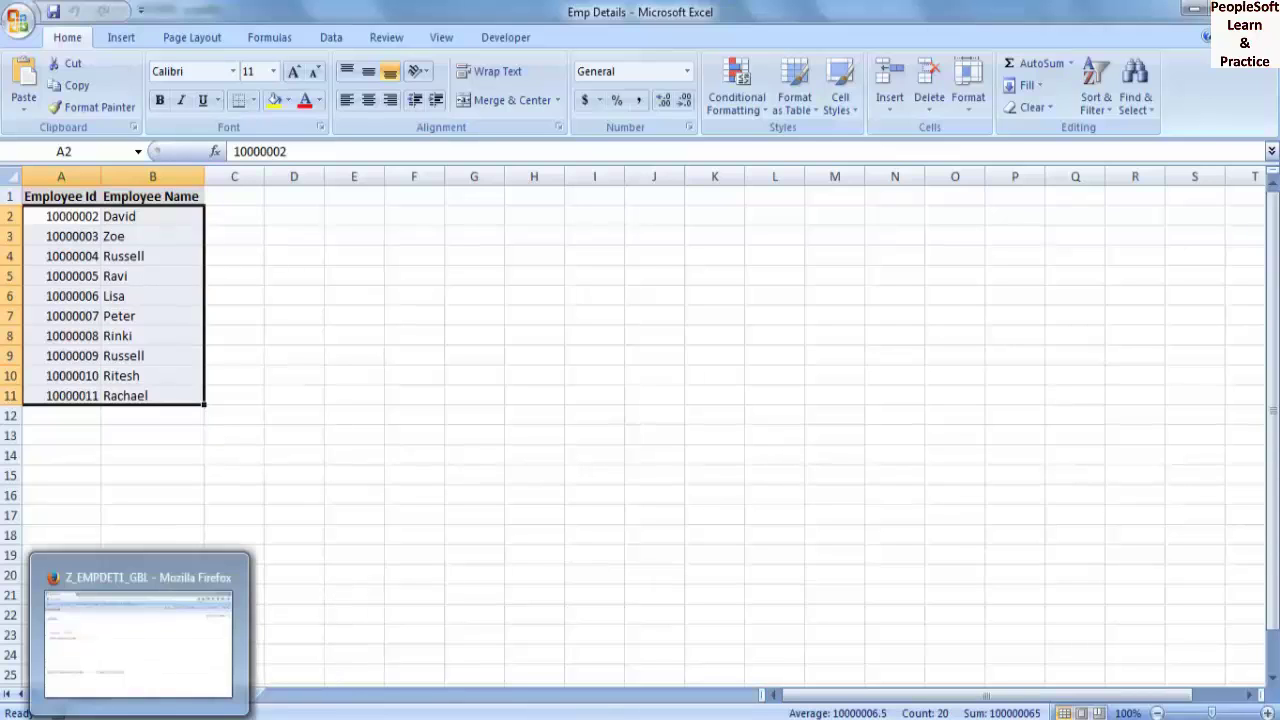
left_click(425, 640)
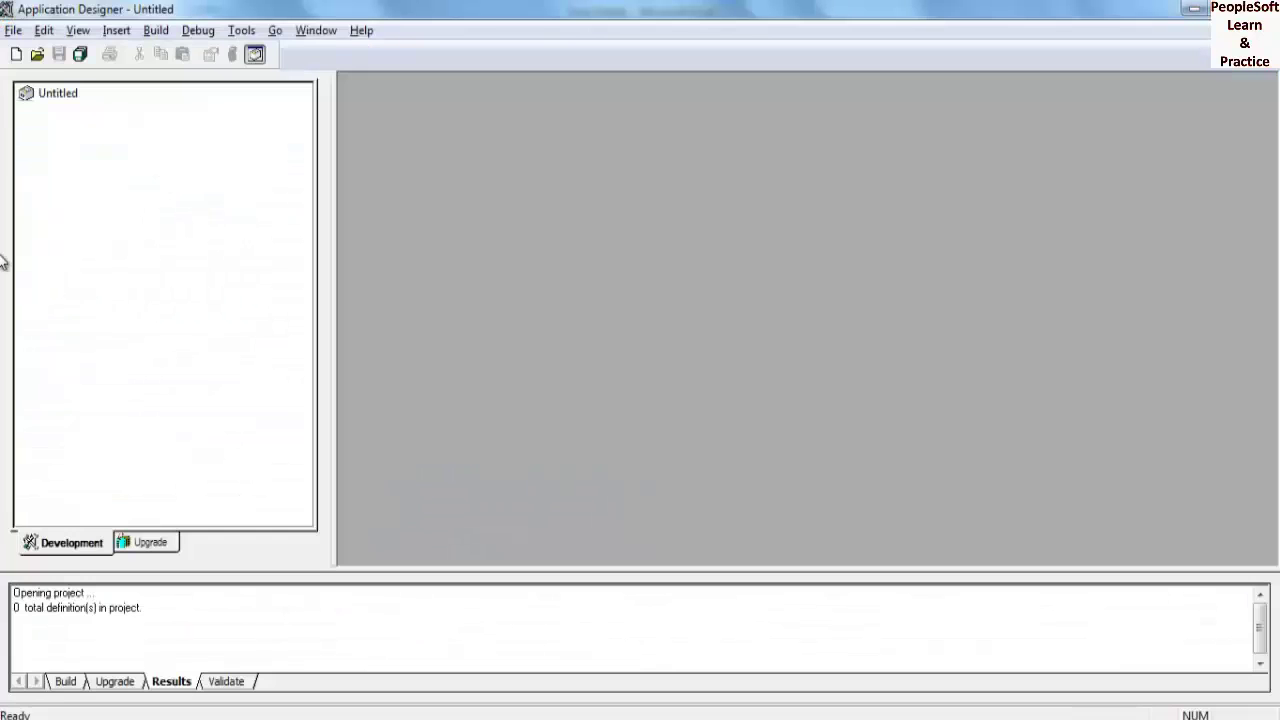
left_click(37, 55)
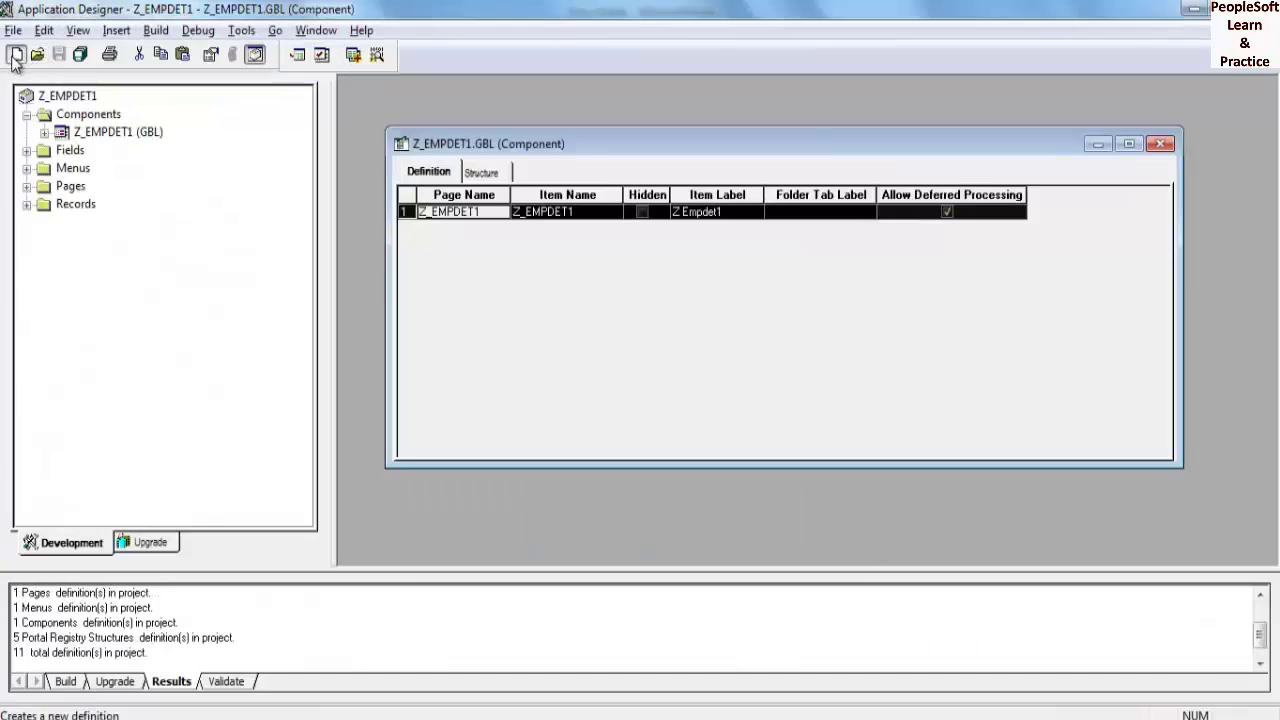
left_click(16, 54)
left_click(610, 435)
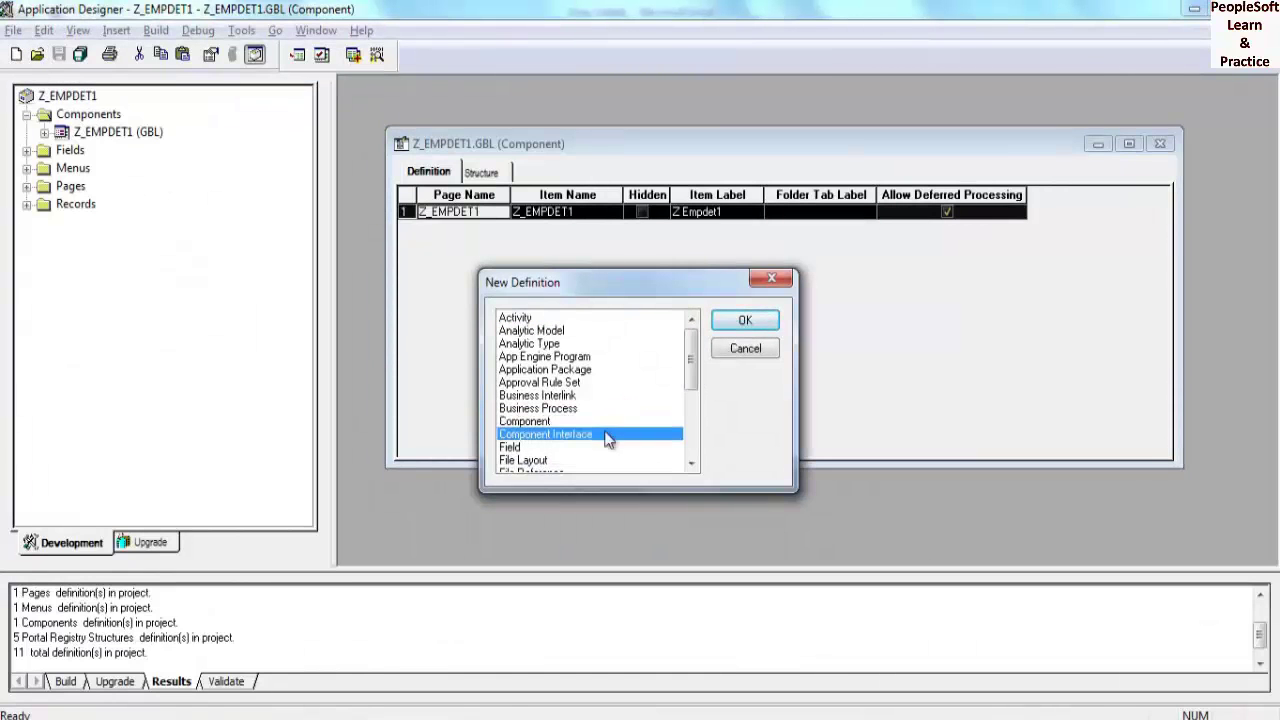
left_click(740, 319)
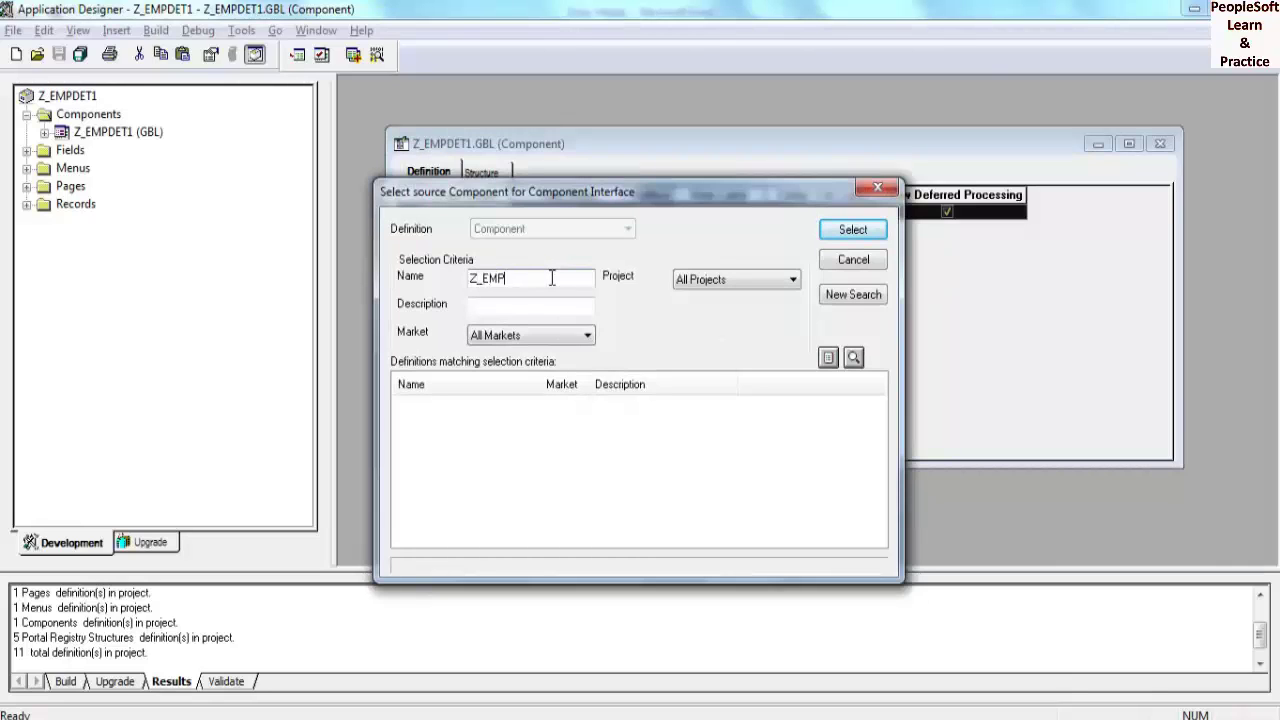
left_click(853, 229)
- Accept the default properties and save the component interface as Z_EMPDET1
key("Return")
key("ctrl+s")
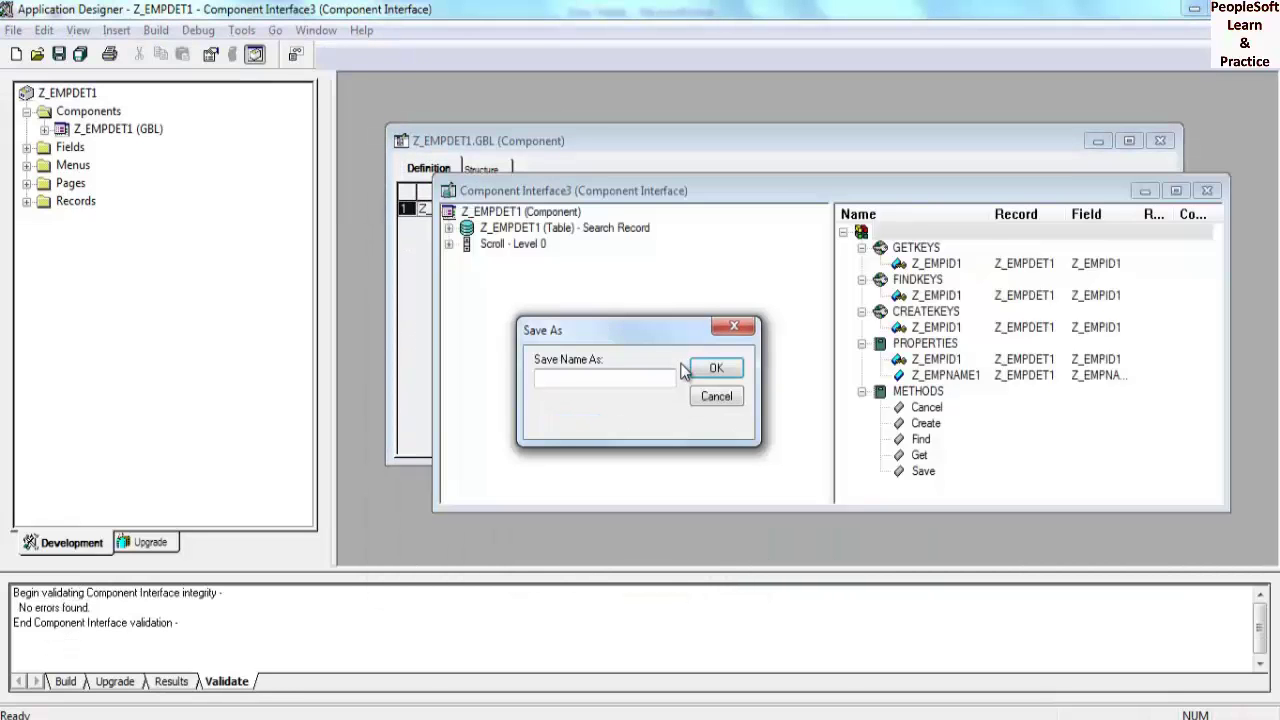
type("Z_EMPDET1")
left_click(714, 372)
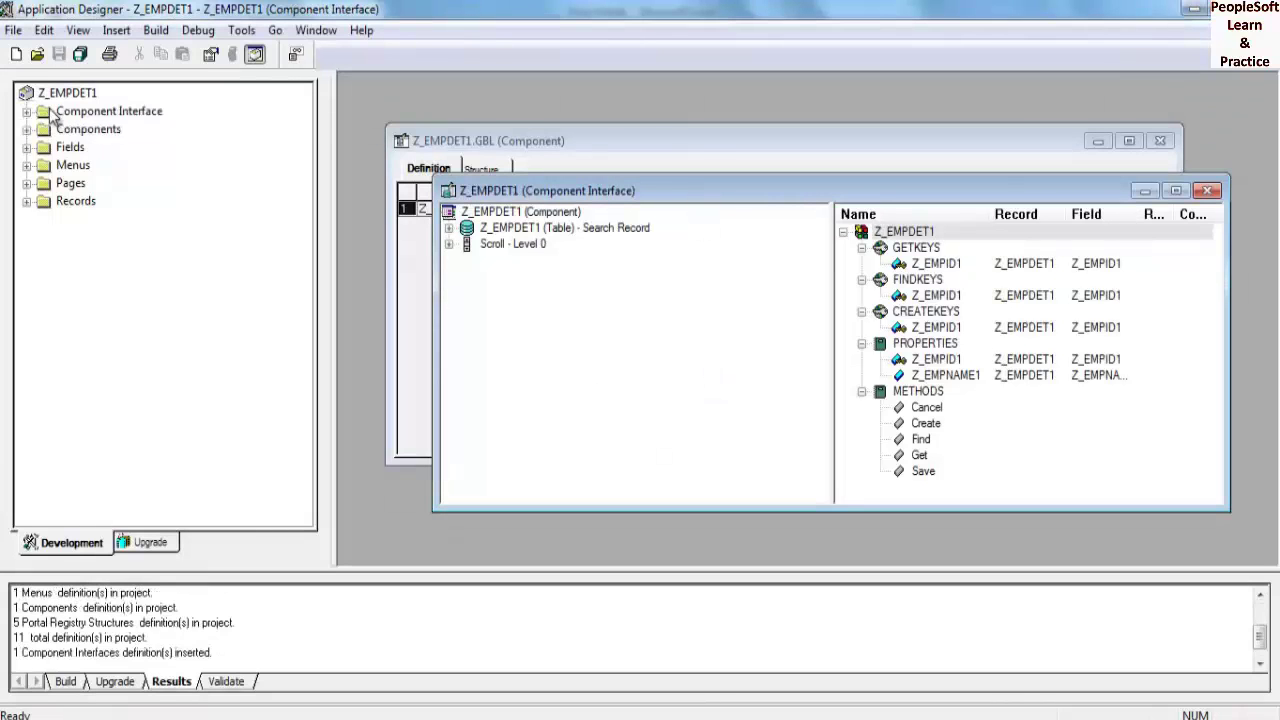
left_click(1209, 192)
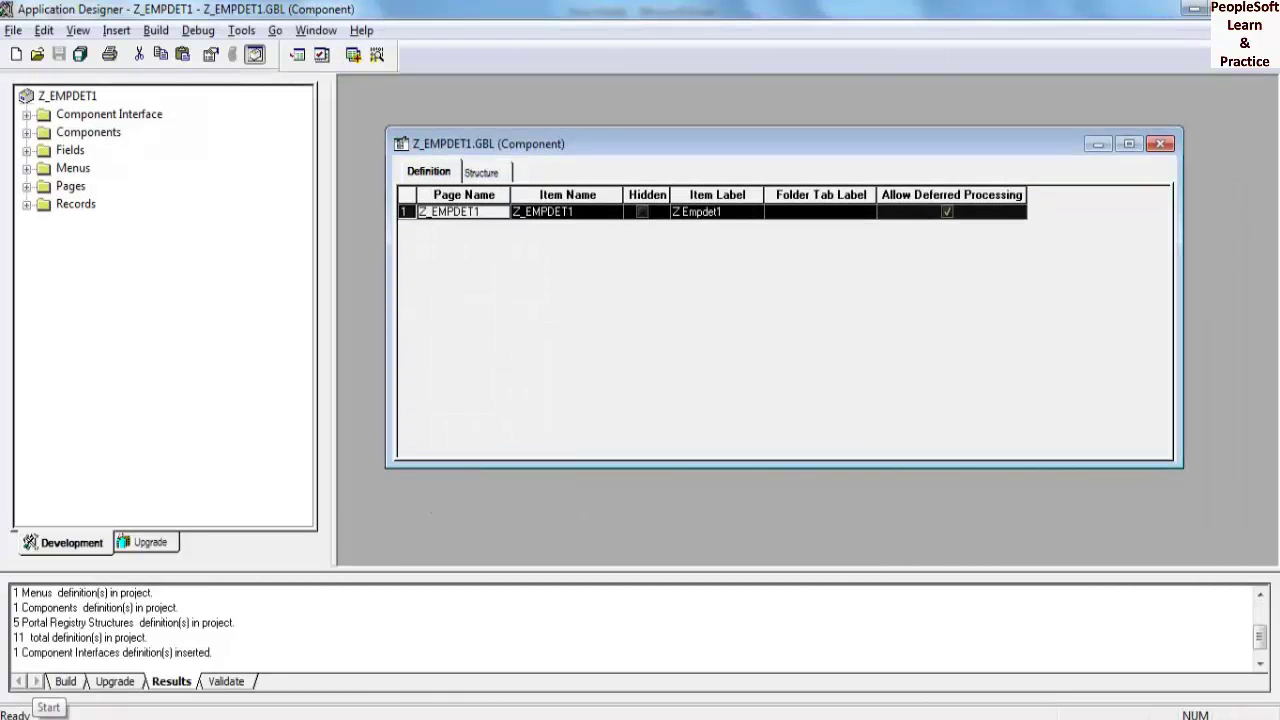
- Browse via Computer to C:\PT8.54\excel and open the ExcelToCI2007 workbook
mouse_move(60, 716)
key("super")
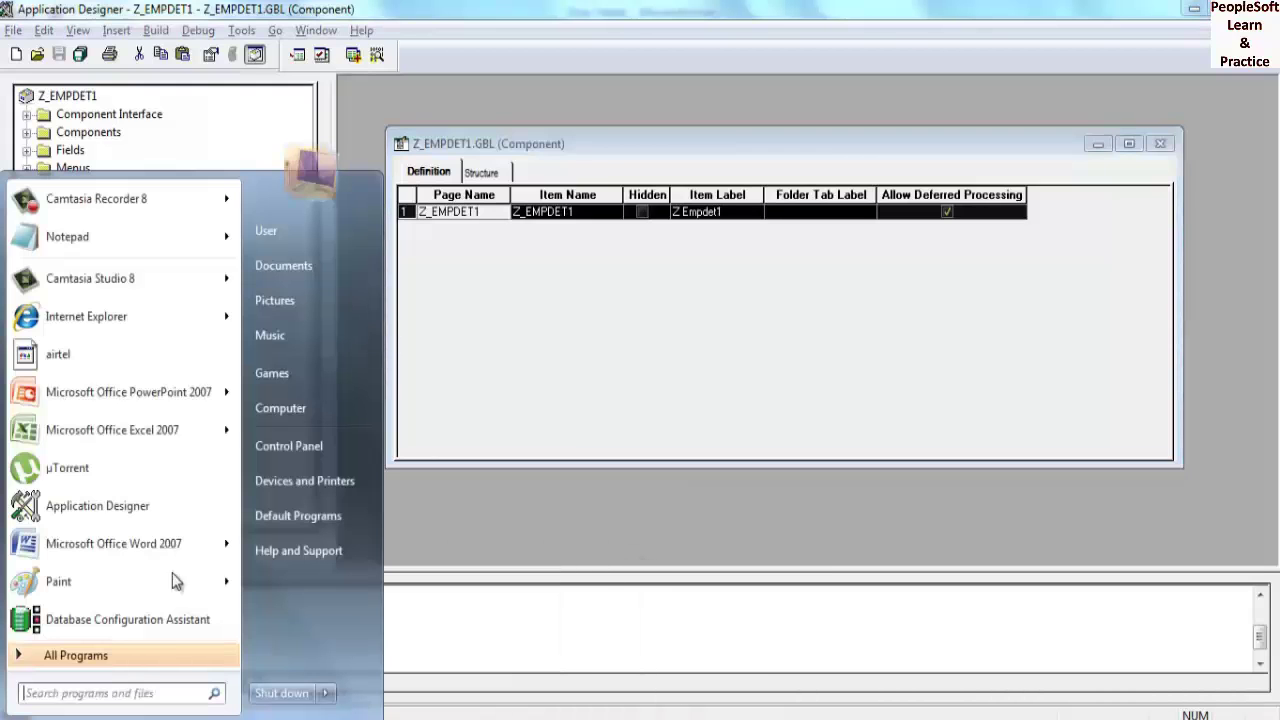
left_click(302, 409)
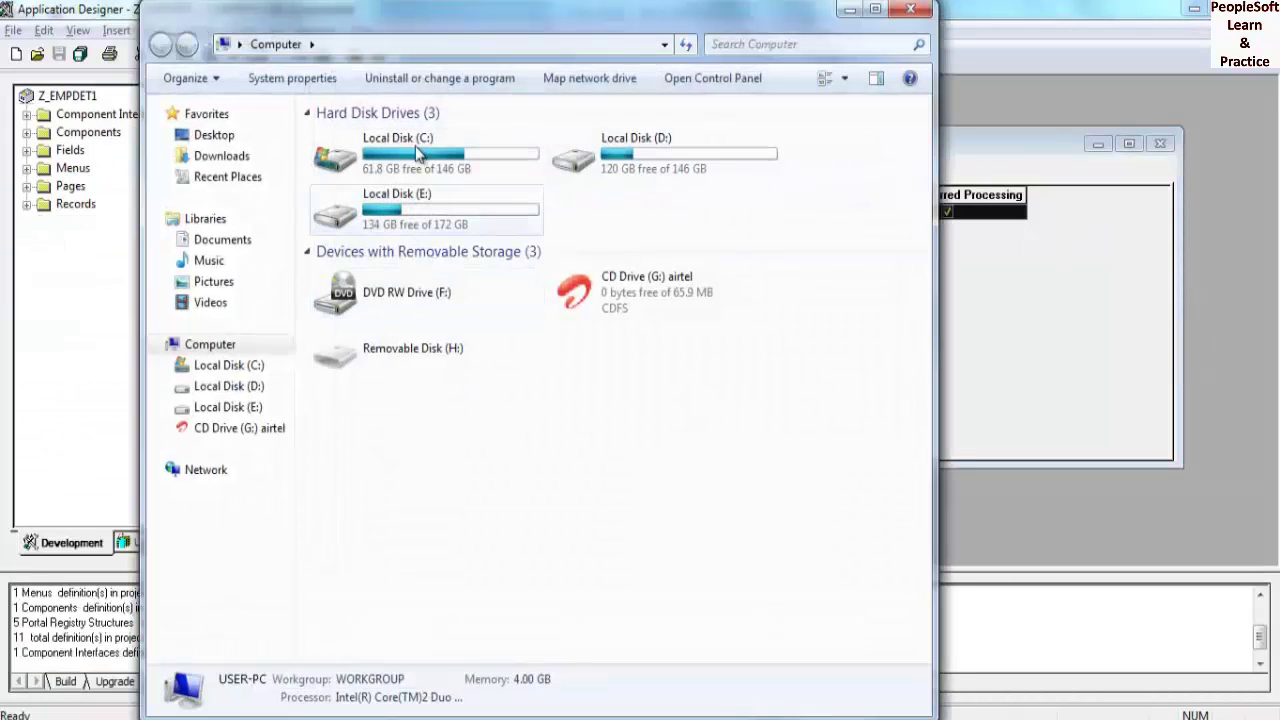
double_click(420, 145)
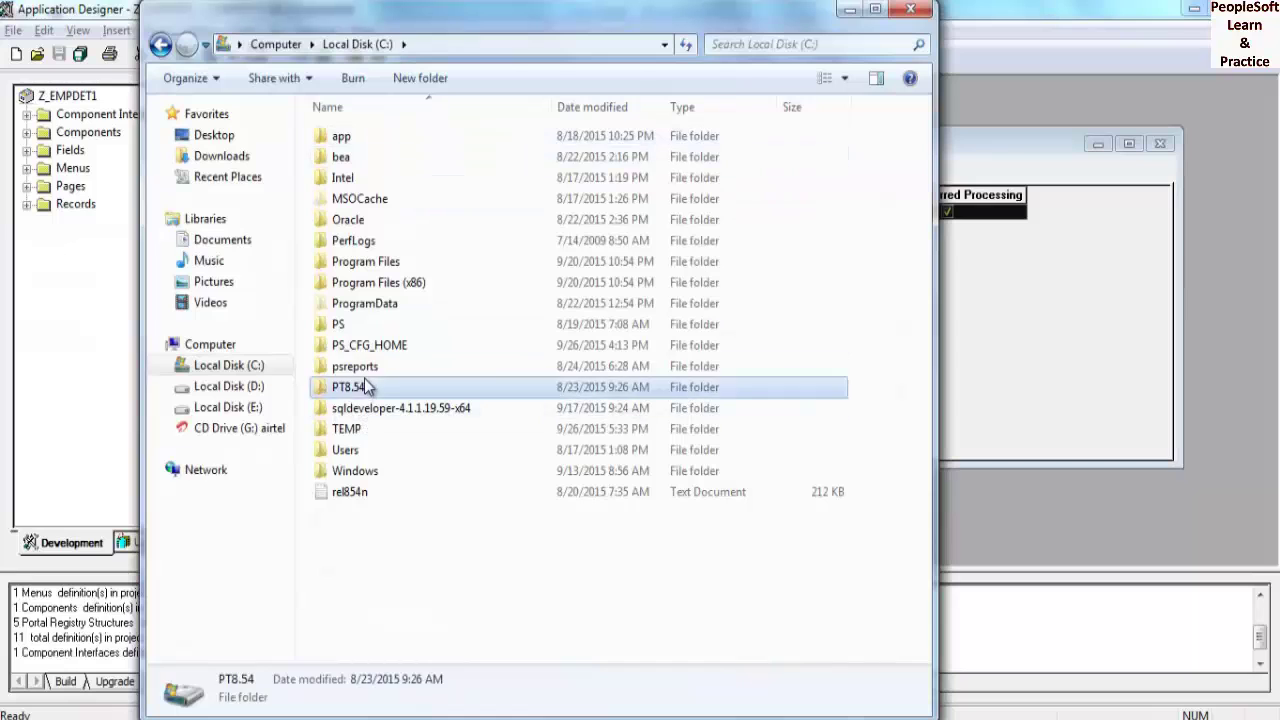
double_click(366, 387)
scroll(388, 390, "down", 5)
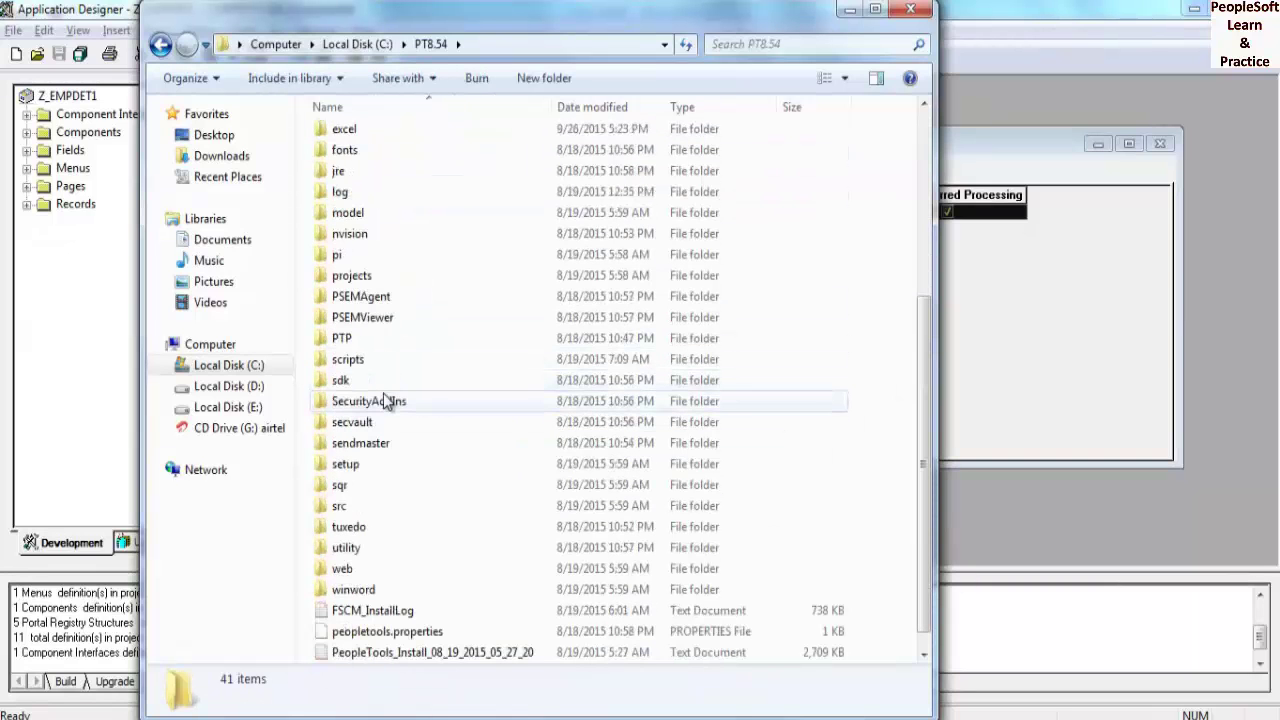
scroll(383, 400, "up", 5)
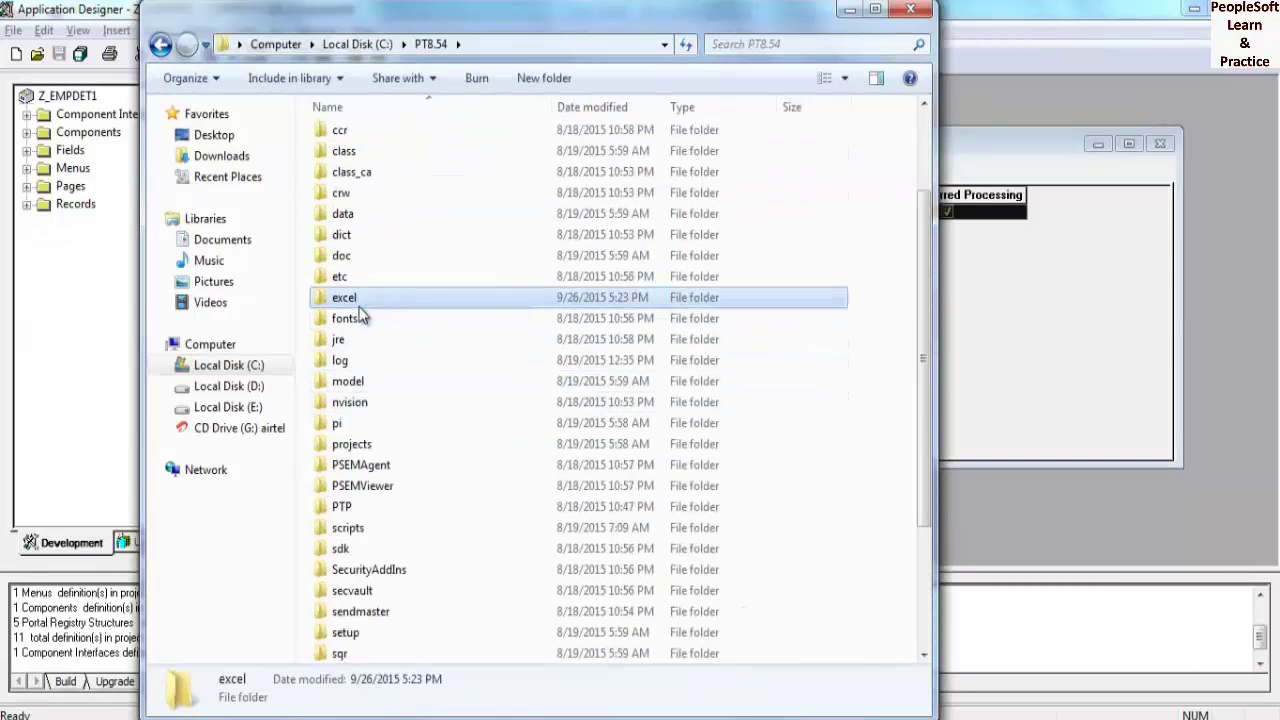
double_click(362, 300)
scroll(371, 300, "down", 8)
scroll(375, 350, "up", 2)
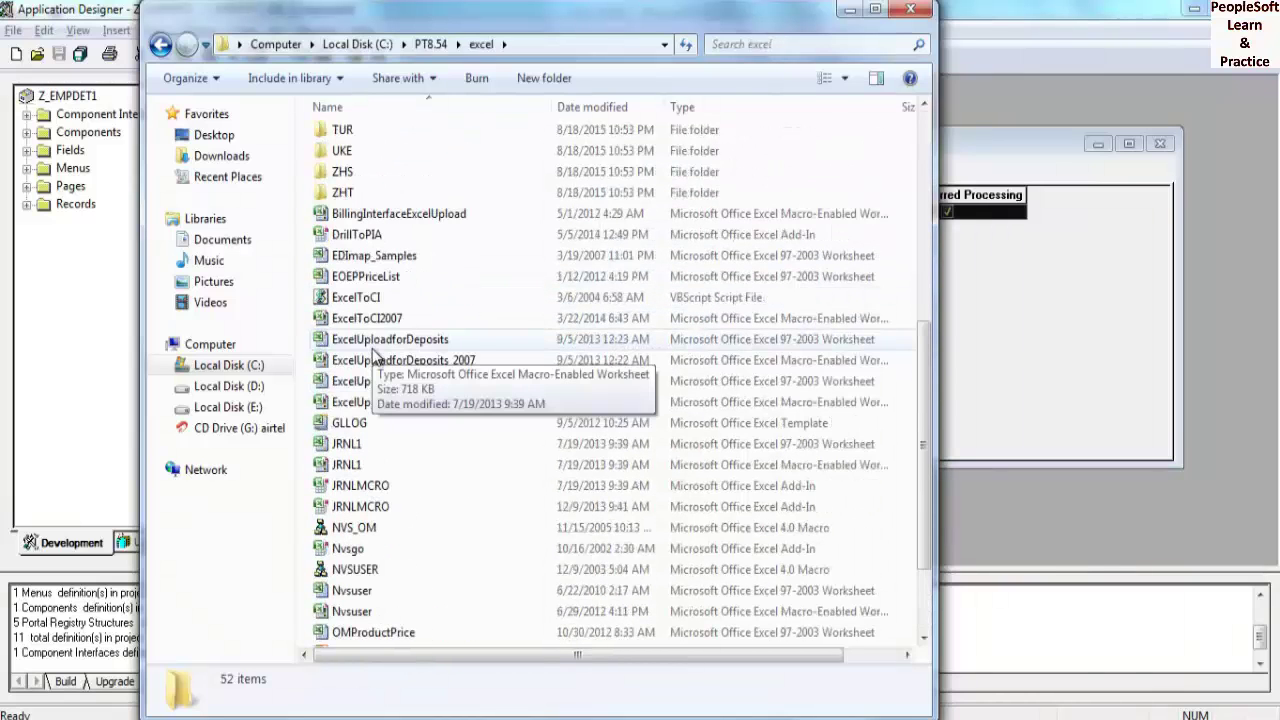
double_click(368, 318)
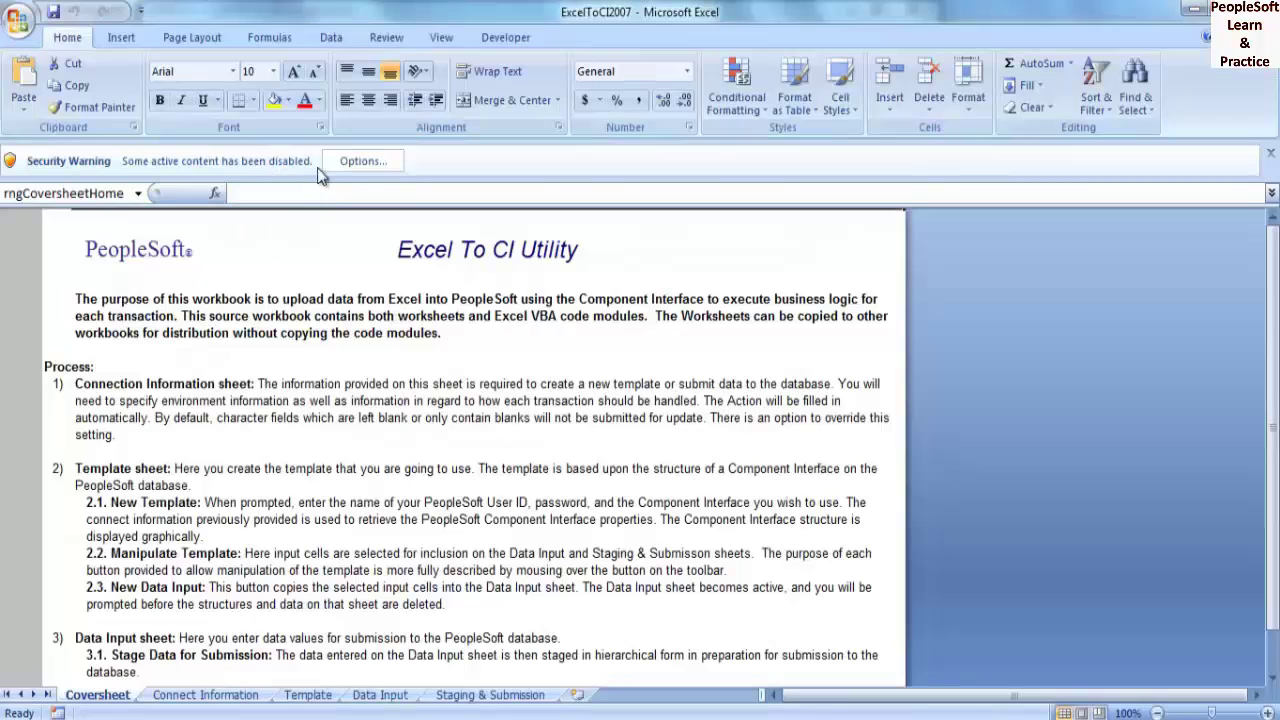
- Enable the workbook's macro content and go to the Connect Information sheet
left_click(358, 170)
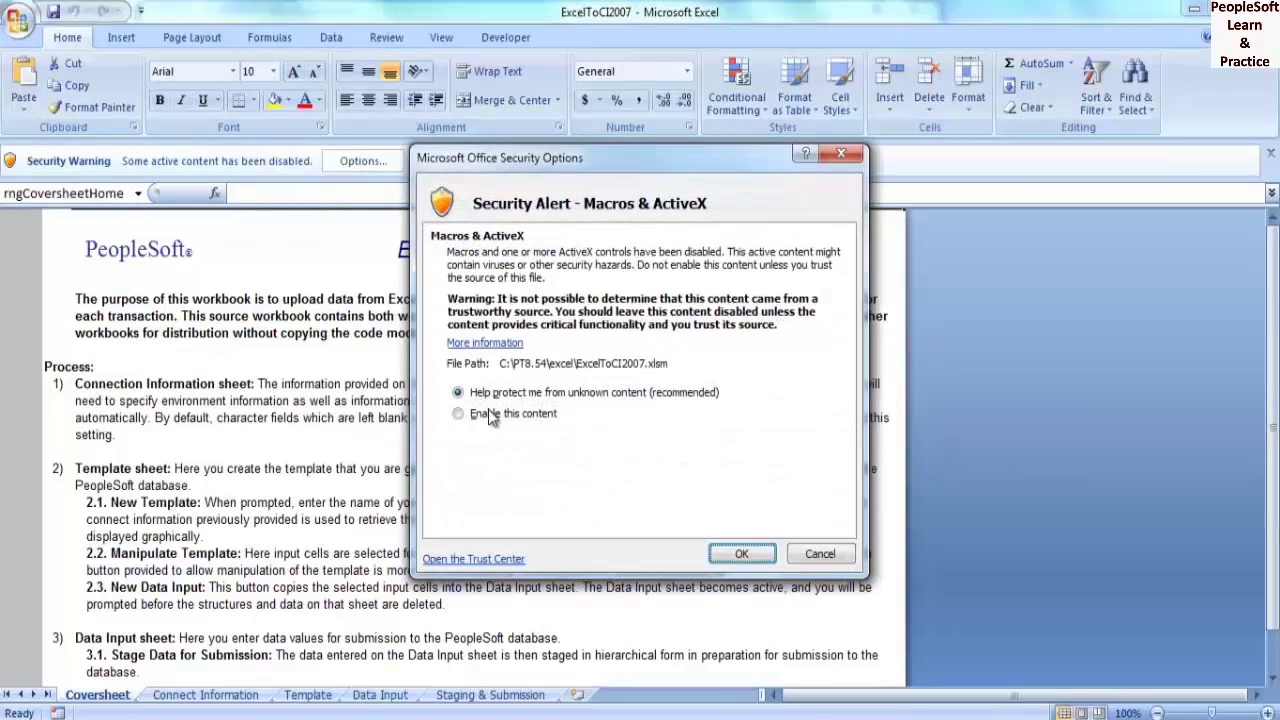
left_click(492, 416)
left_click(752, 556)
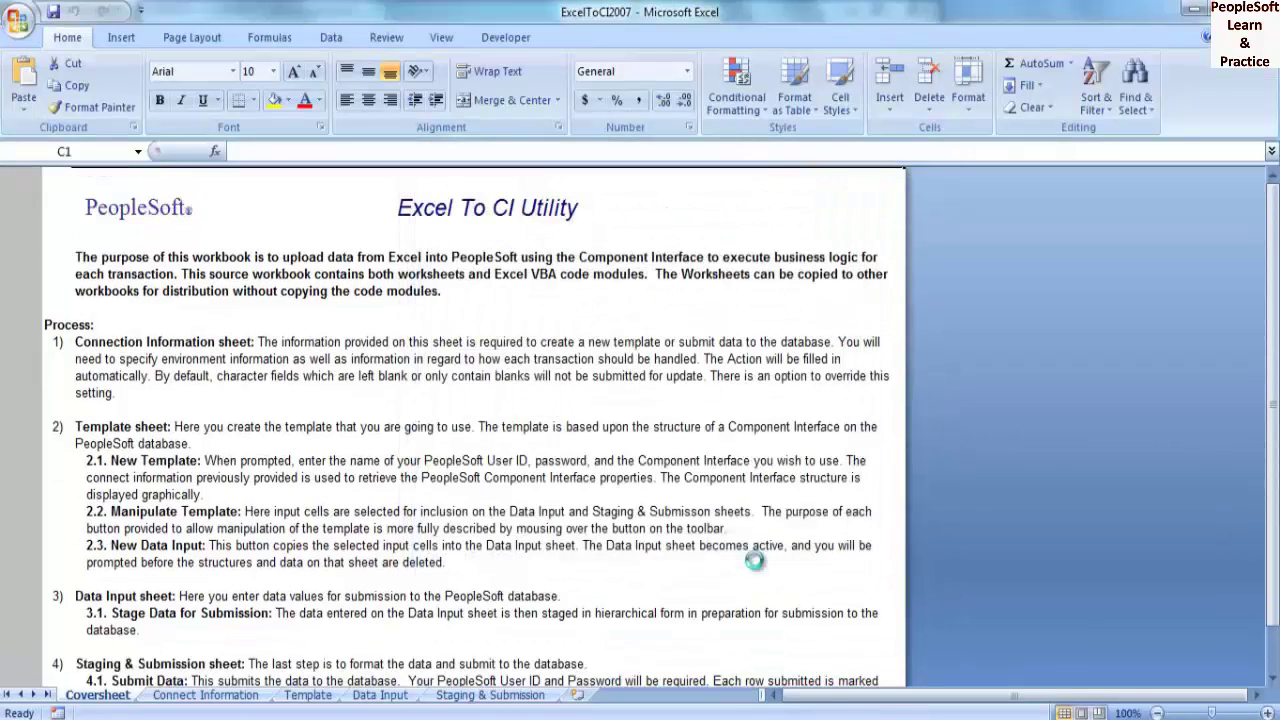
left_click(220, 697)
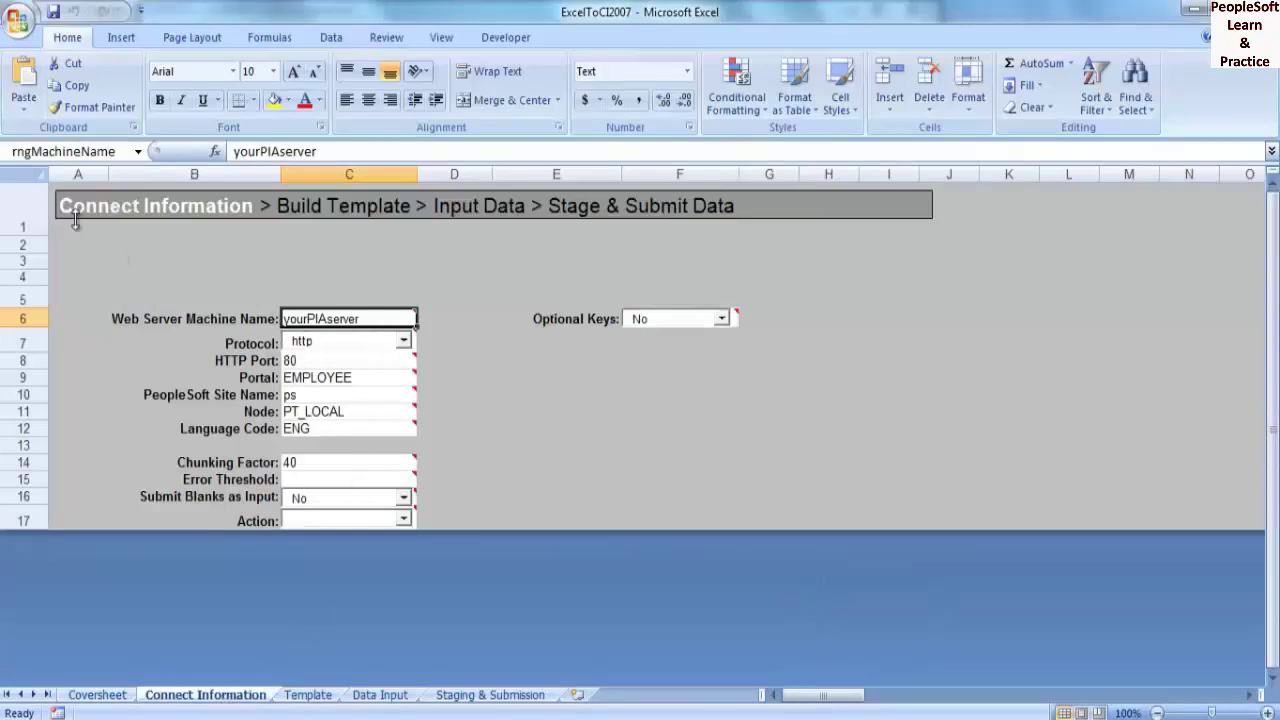
- Save a macro-enabled copy named ExcelToCI2007_Z_EMPDET
left_click(18, 24)
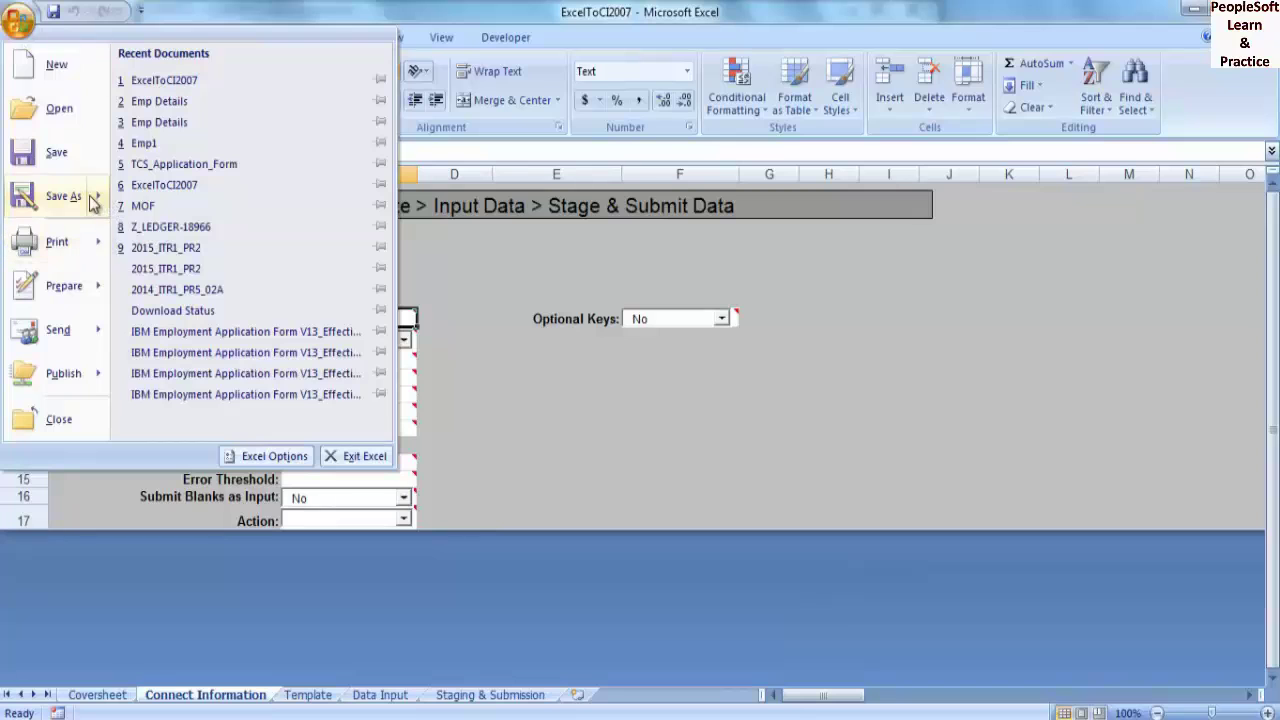
mouse_move(90, 200)
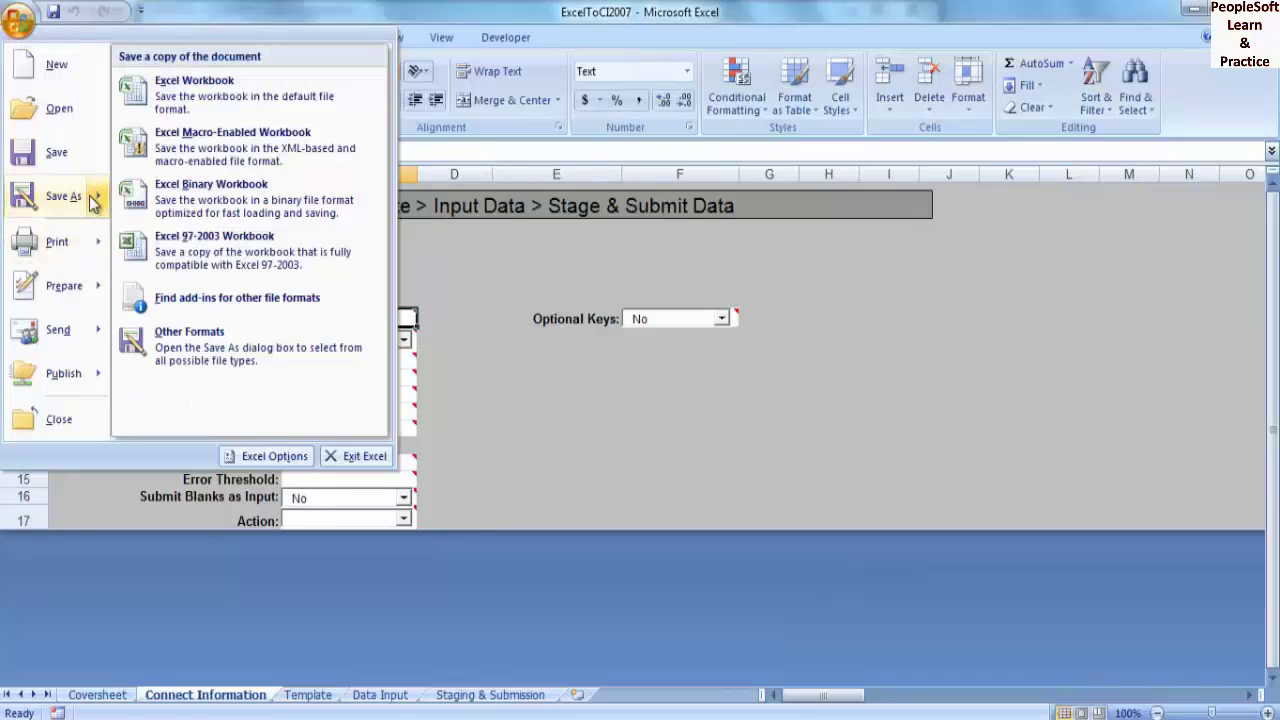
left_click(300, 148)
left_click(246, 340)
type("_Z_EMPDET1")
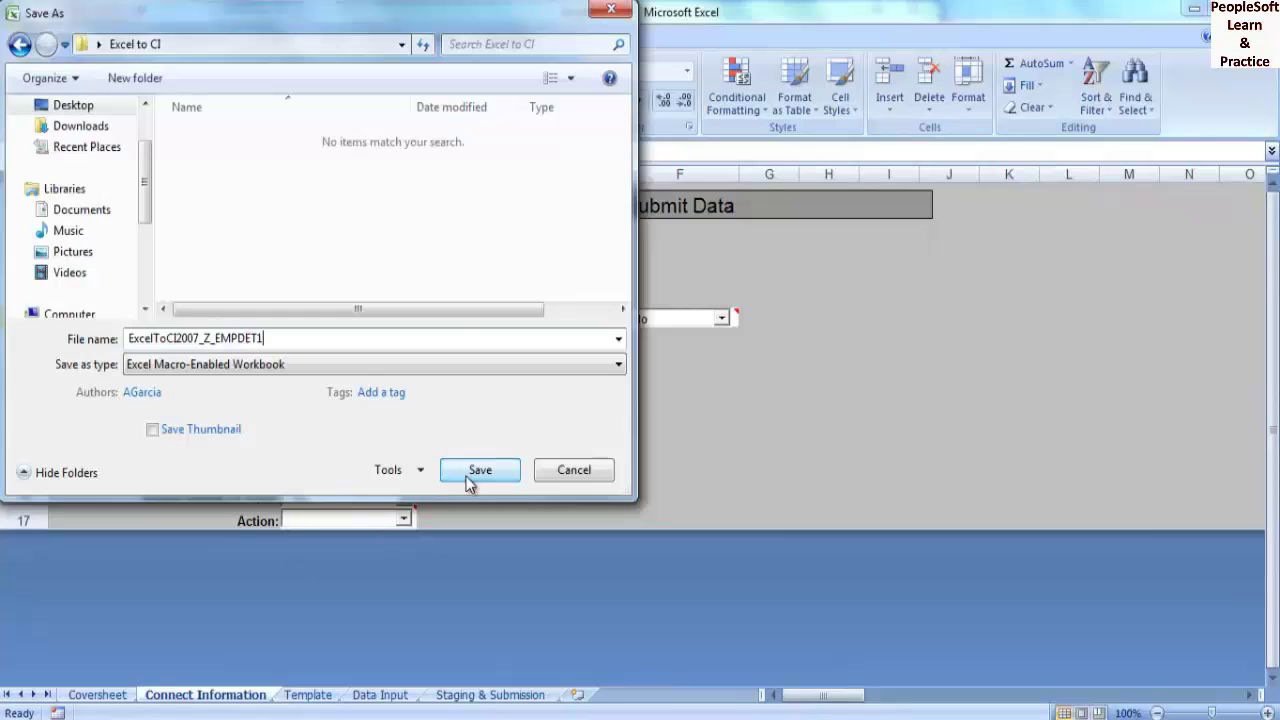
- Confirm the save, then enter web server localhost and site name fscm92
left_click(470, 477)
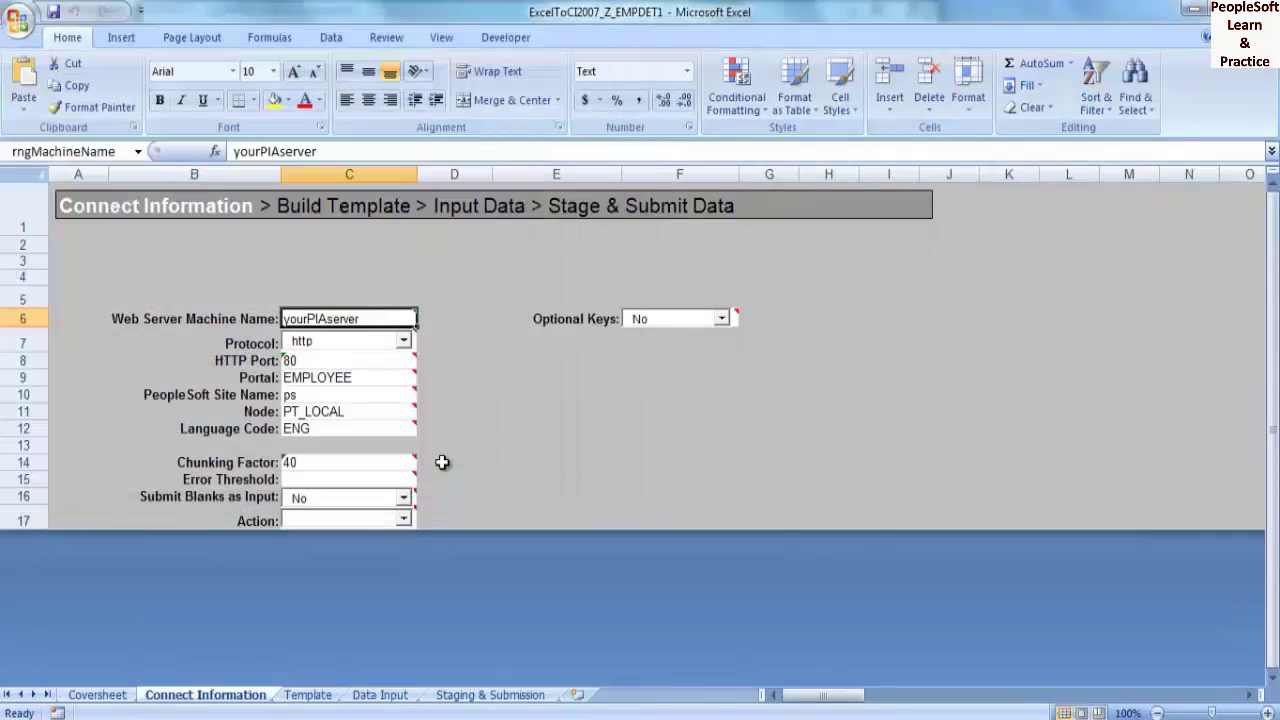
type("localhost")
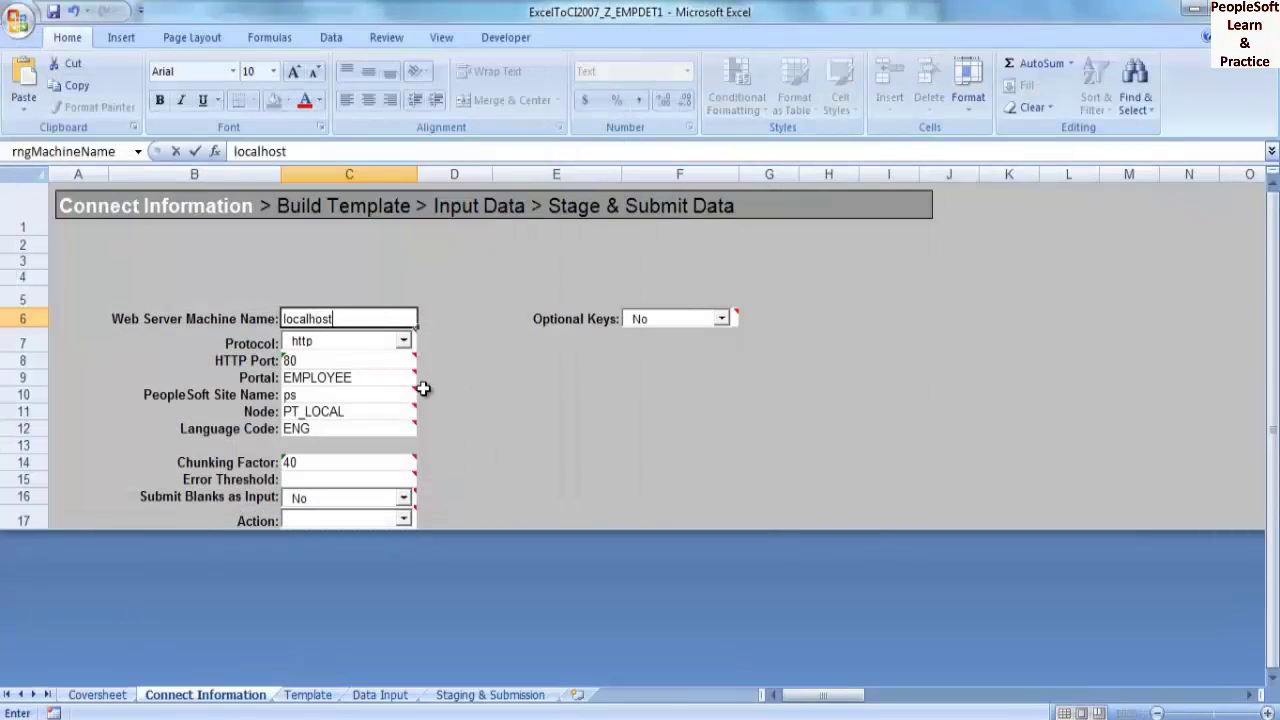
left_click(341, 394)
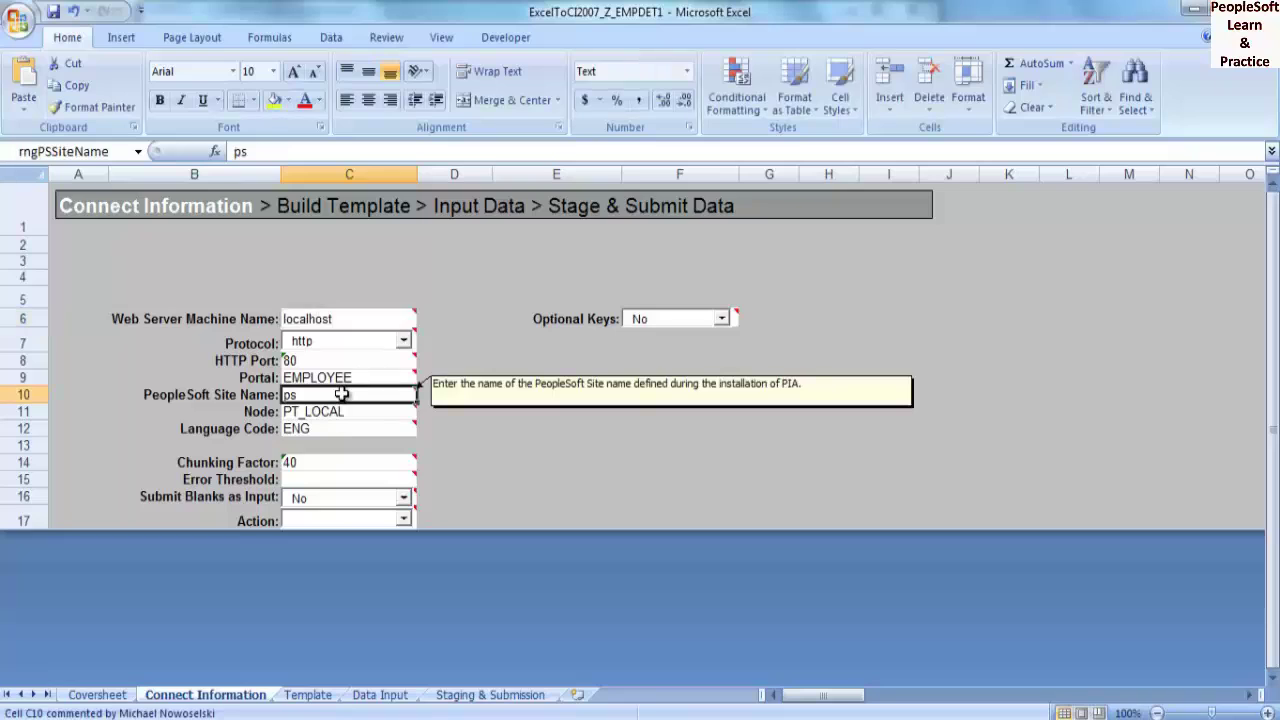
type("fscm9")
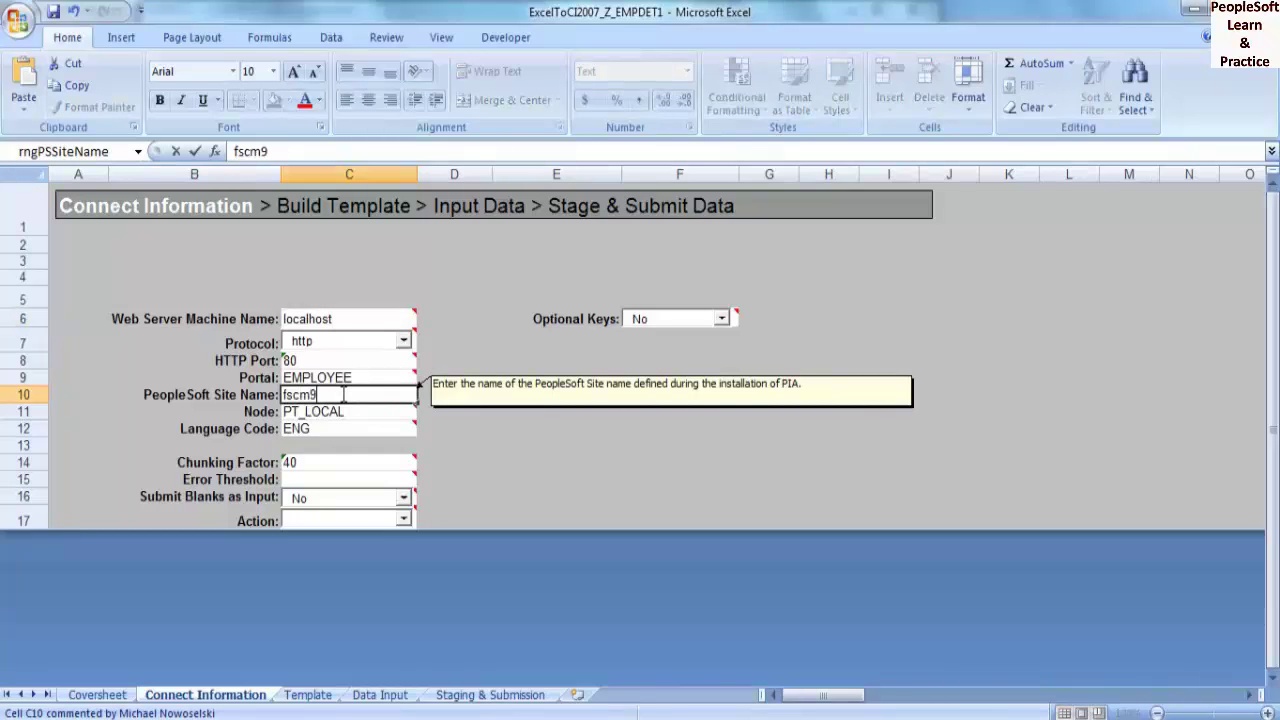
type("2")
left_click(307, 694)
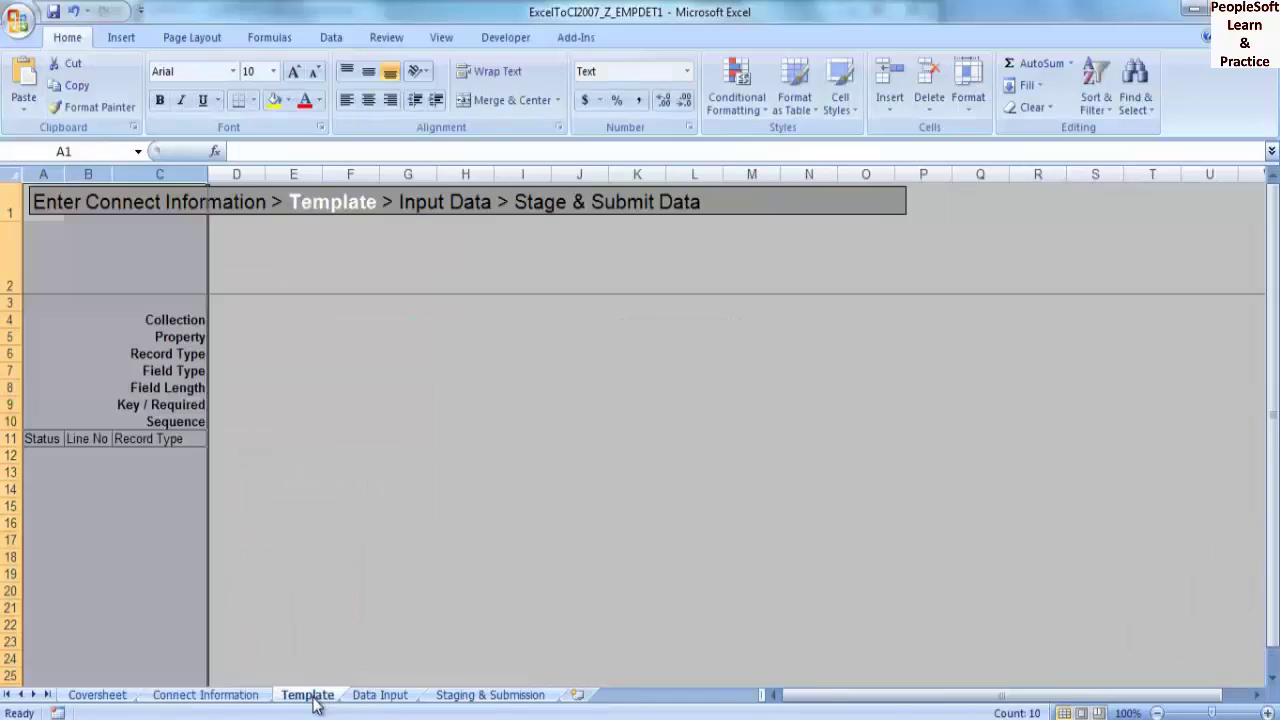
- Create a new template, signing in with the PeopleSoft user ID and password for component interface Z_EMPDET1
left_click(590, 37)
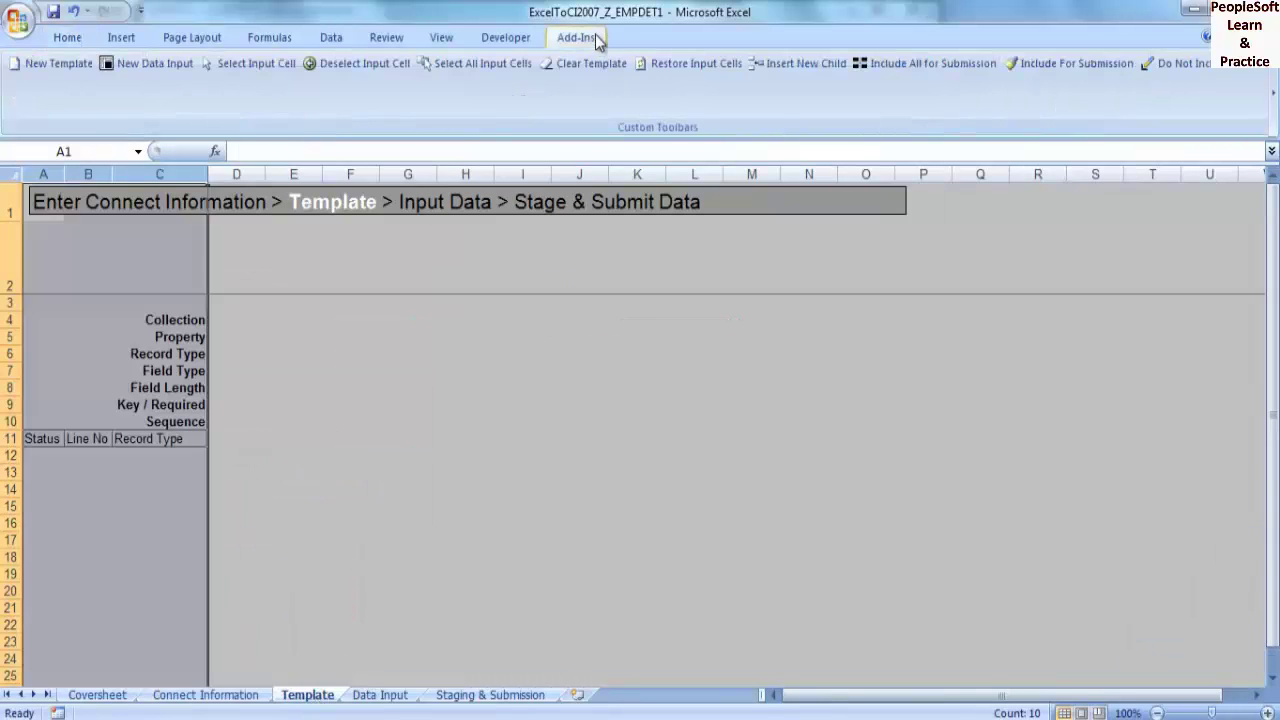
left_click(64, 67)
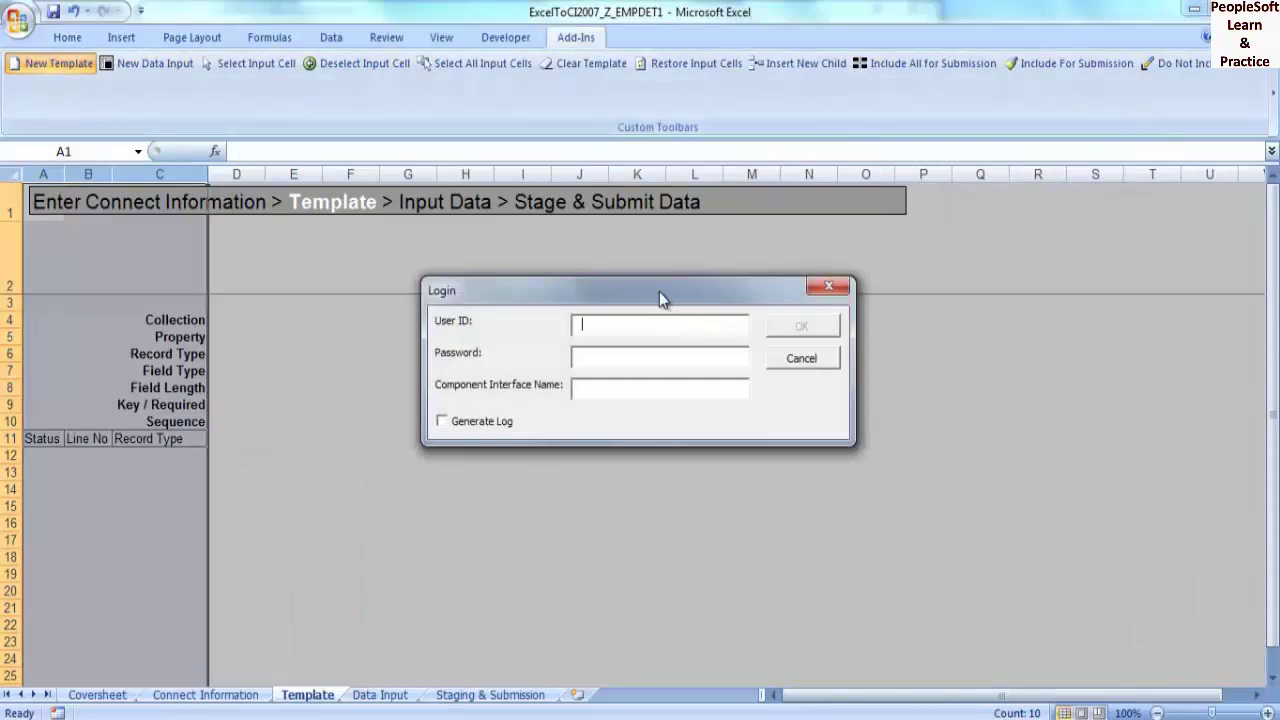
type("VP1")
key("Tab")
type("VP1")
key("Tab")
type("Z_EMP")
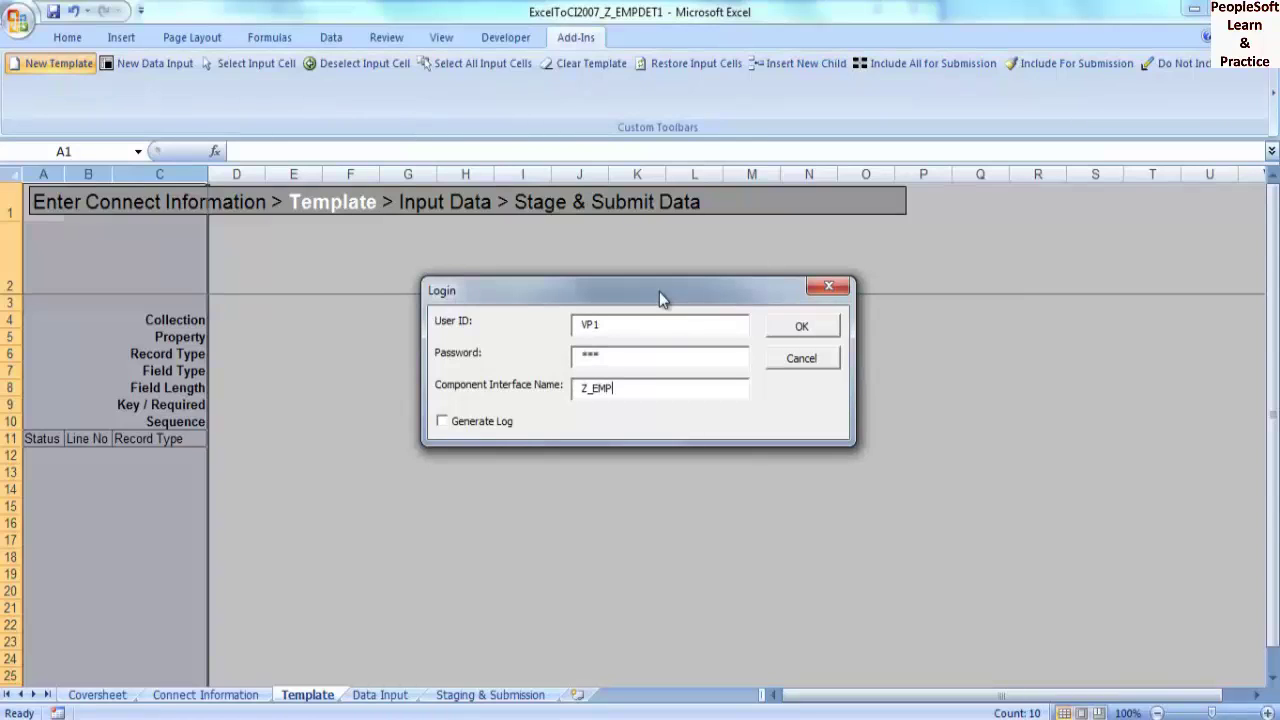
type("DET1")
left_click(780, 327)
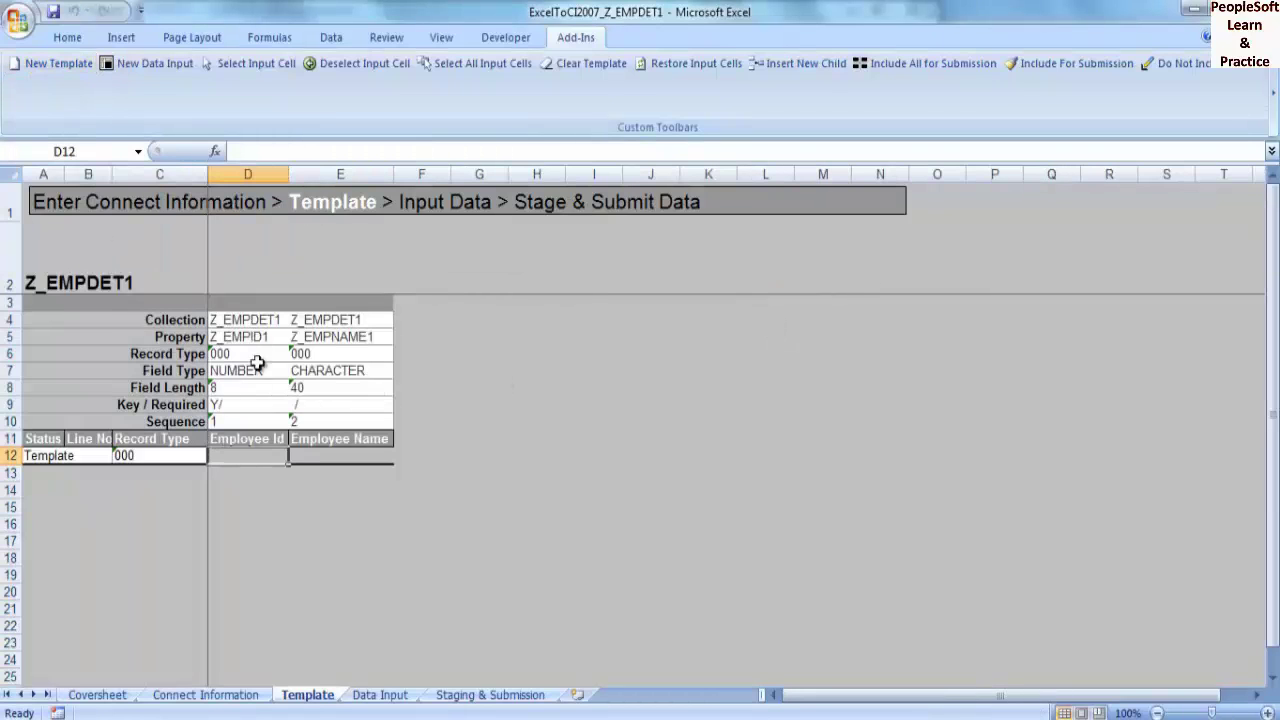
- Mark Employee Id and Employee Name as input cells and start a new data input sheet
left_click_drag(248, 455, 334, 455)
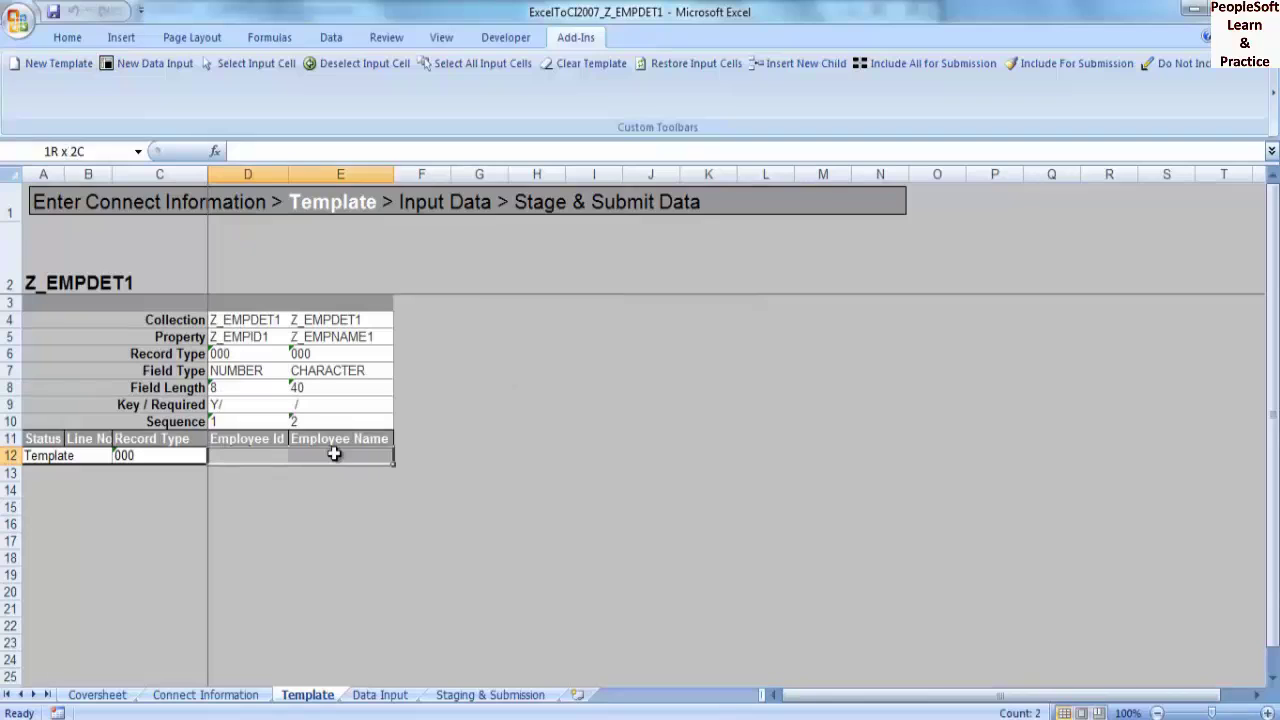
left_click(264, 71)
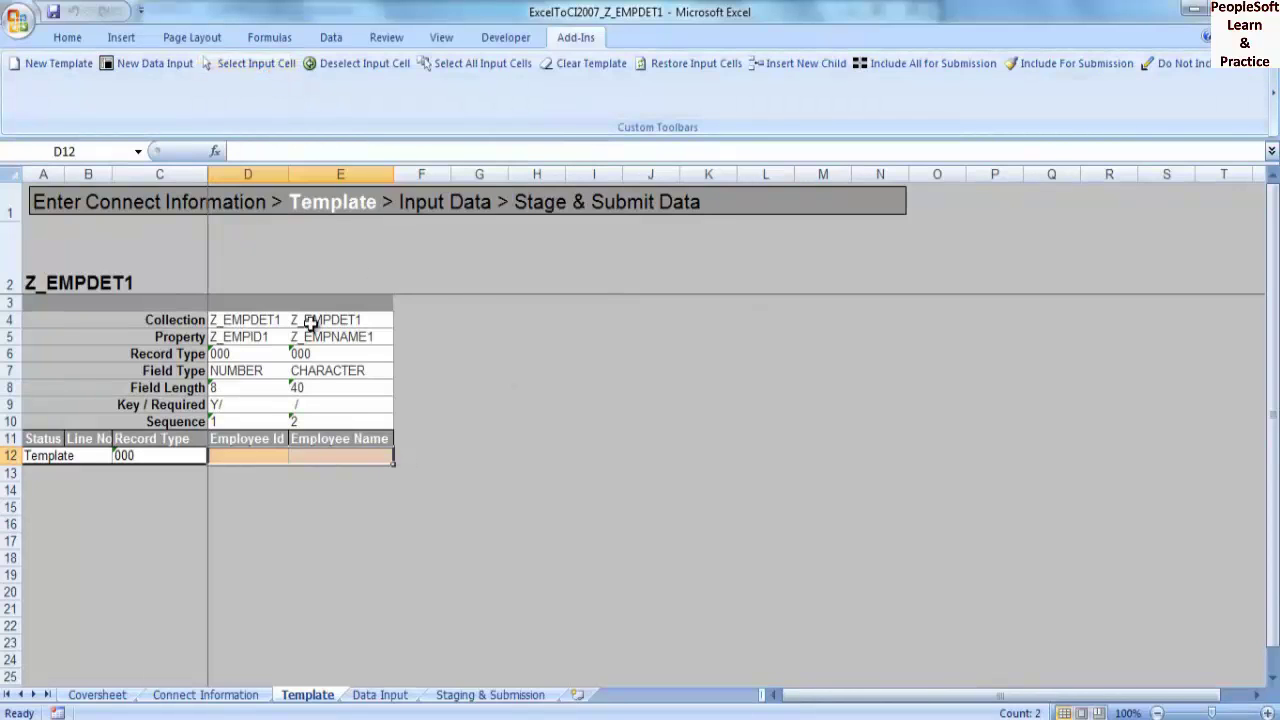
left_click(150, 63)
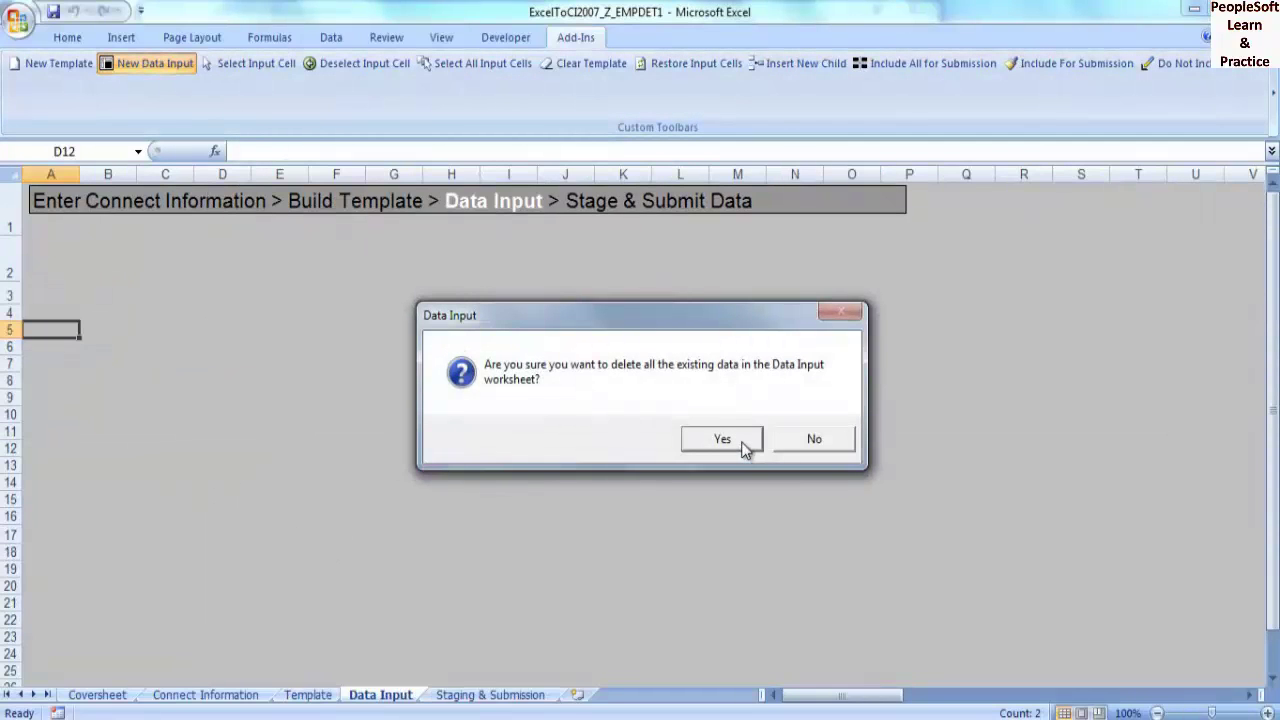
- Paste the ten Emp Details rows into Data Input cell A5 and stage them for submission
left_click(722, 438)
left_click(551, 686)
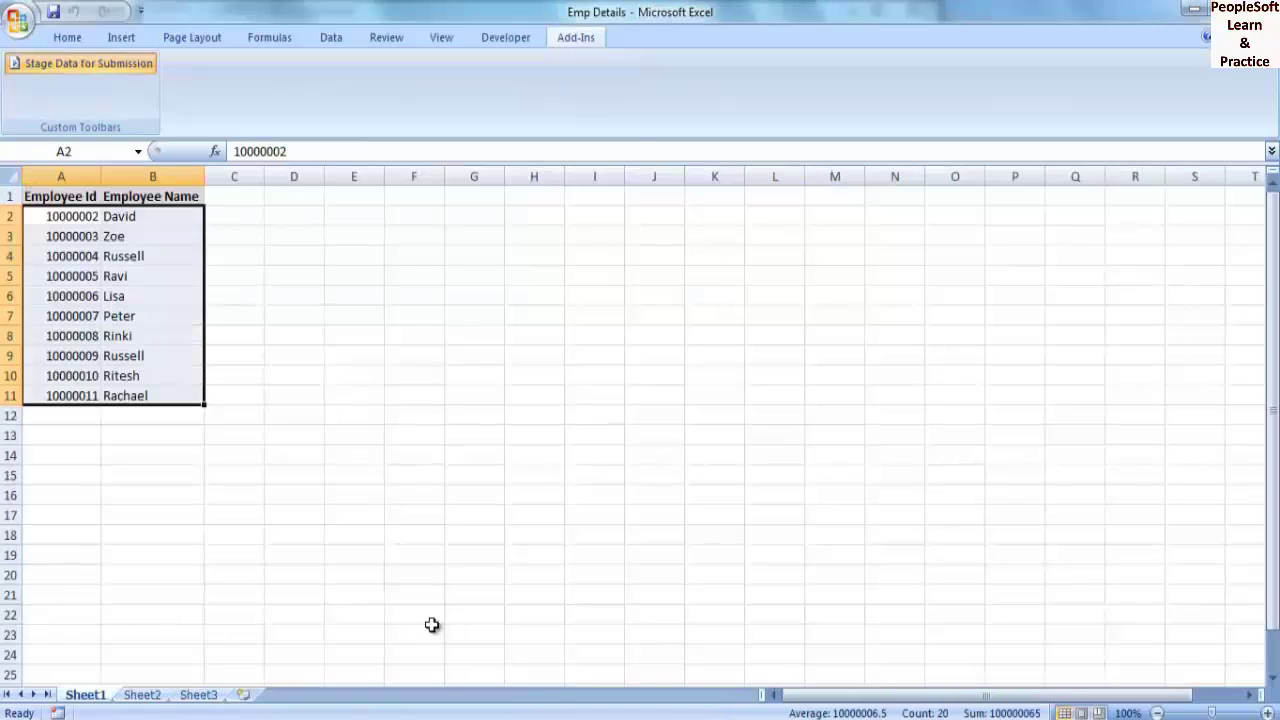
key("ctrl+c")
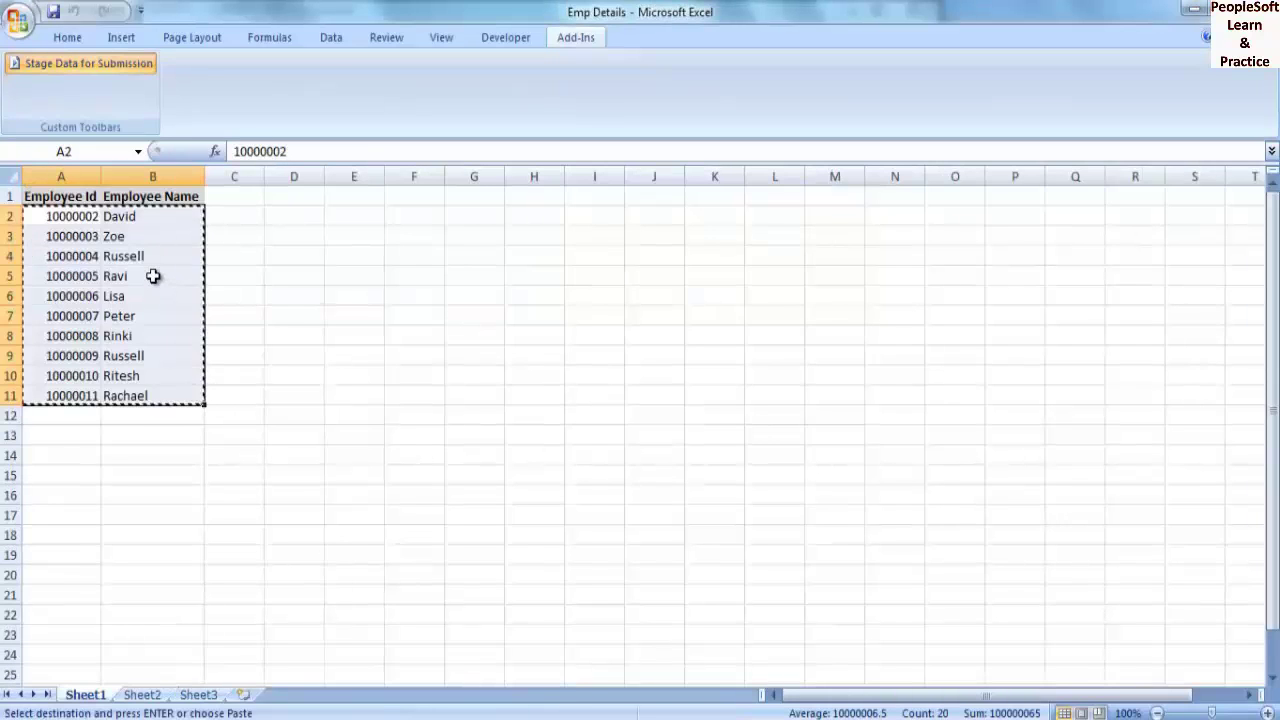
key("ctrl+Tab")
left_click(93, 328)
key("ctrl+v")
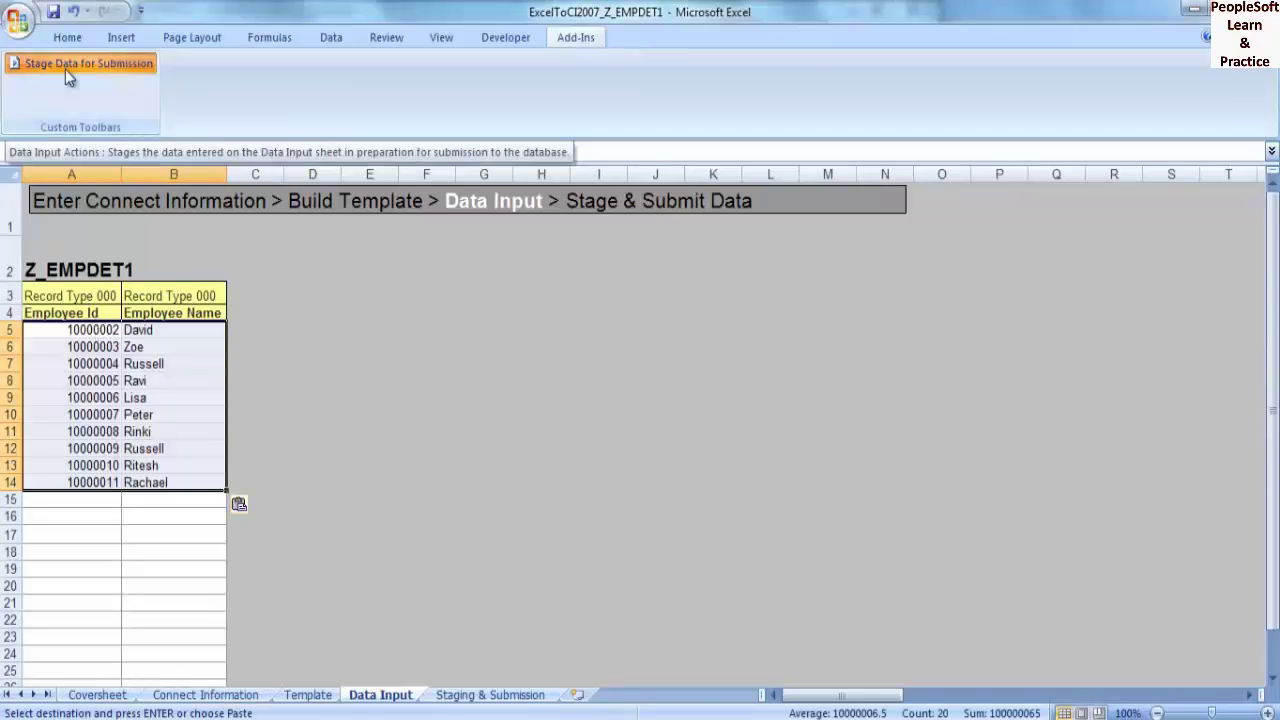
left_click(65, 69)
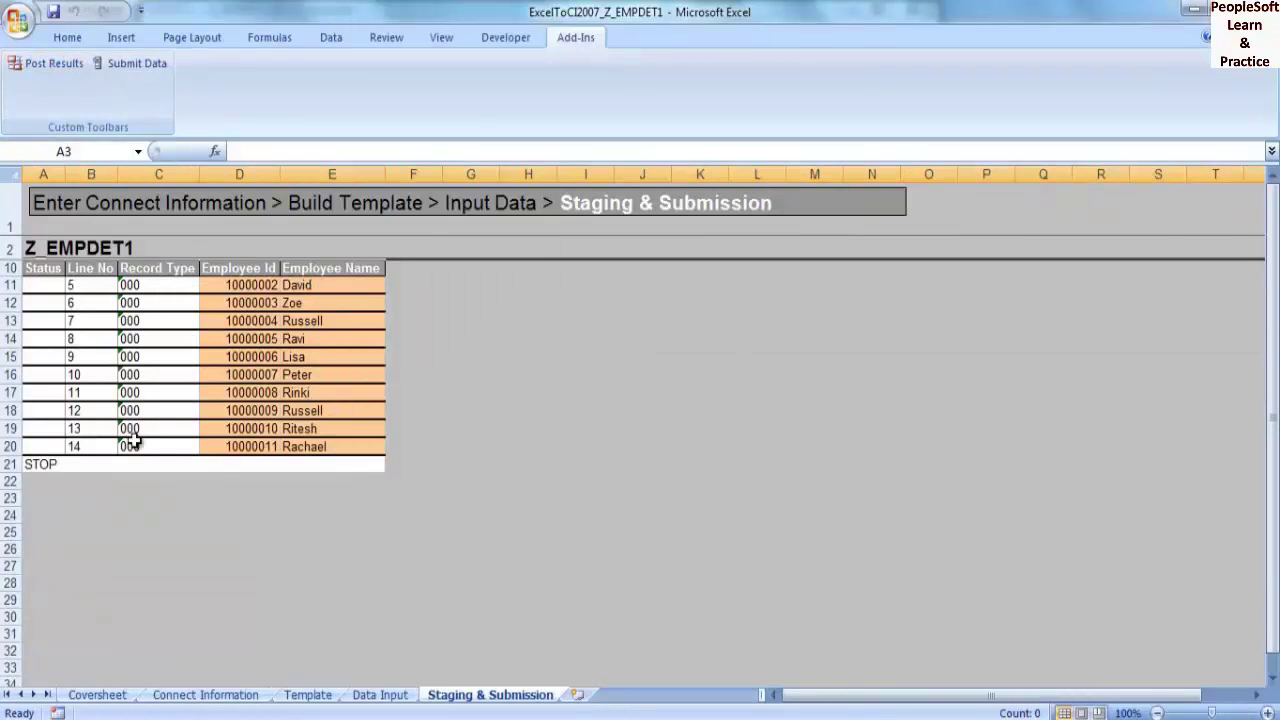
- Submit the staged rows to PeopleSoft after signing in, and check the OK statuses
left_click(135, 67)
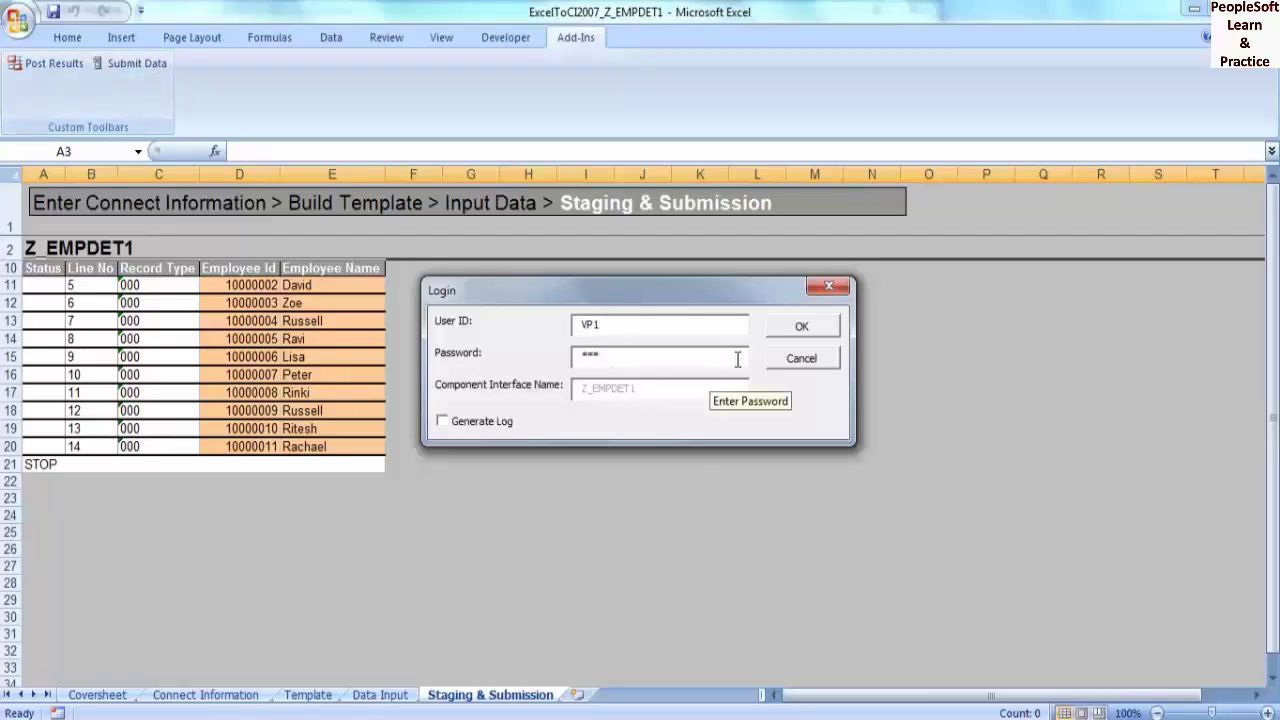
left_click(816, 328)
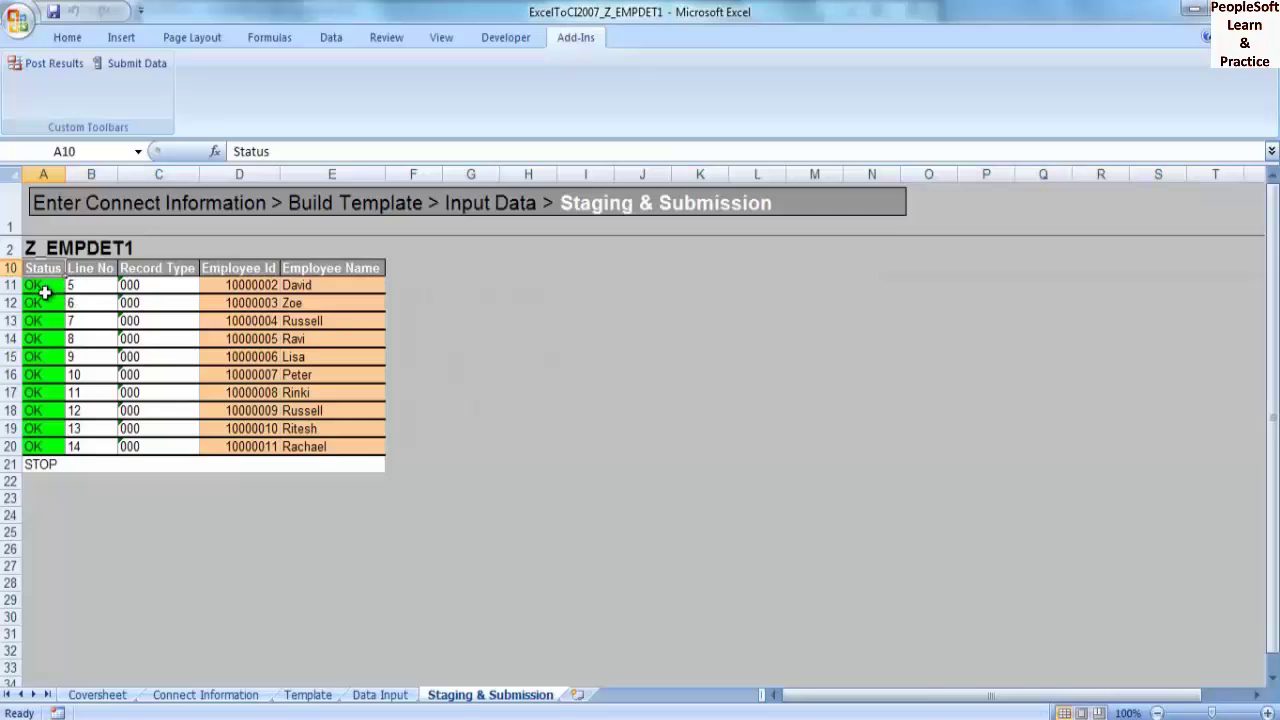
left_click_drag(30, 410, 31, 430)
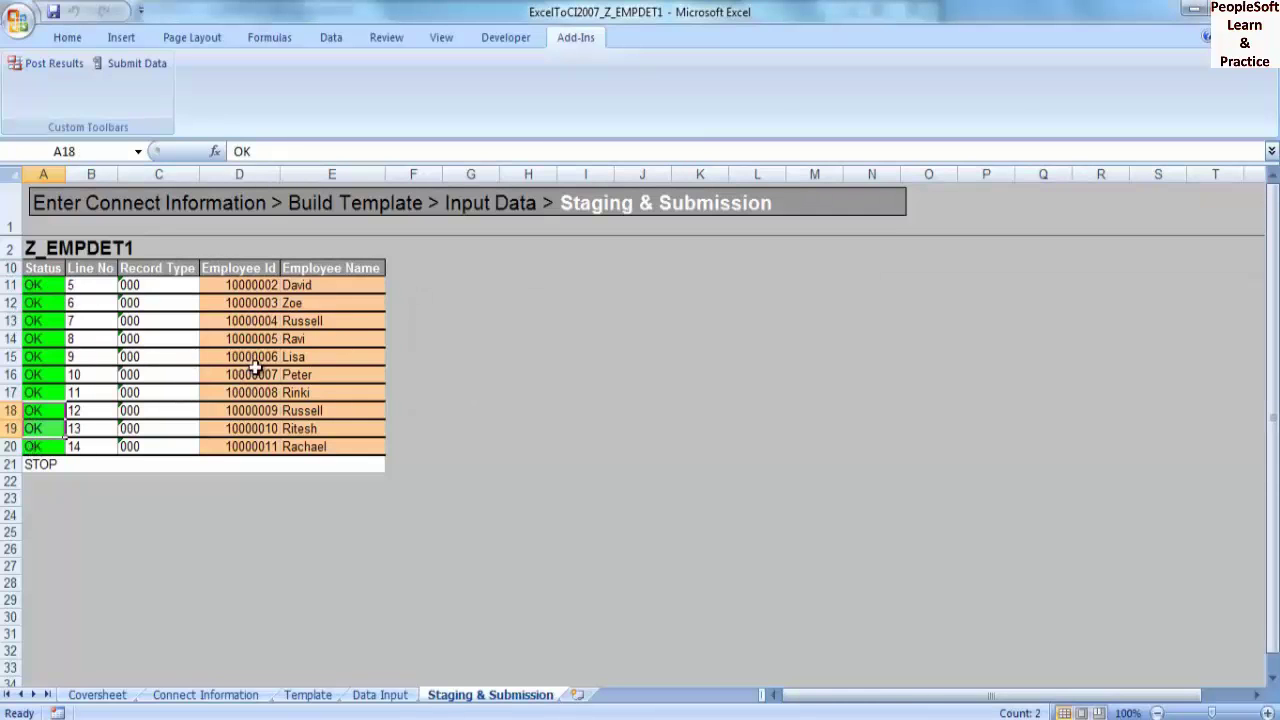
- Rerun the PS_Z_EMPDET1 query to see 11 rows, then return to the Z_EMPDET1 search page
key("alt+Tab")
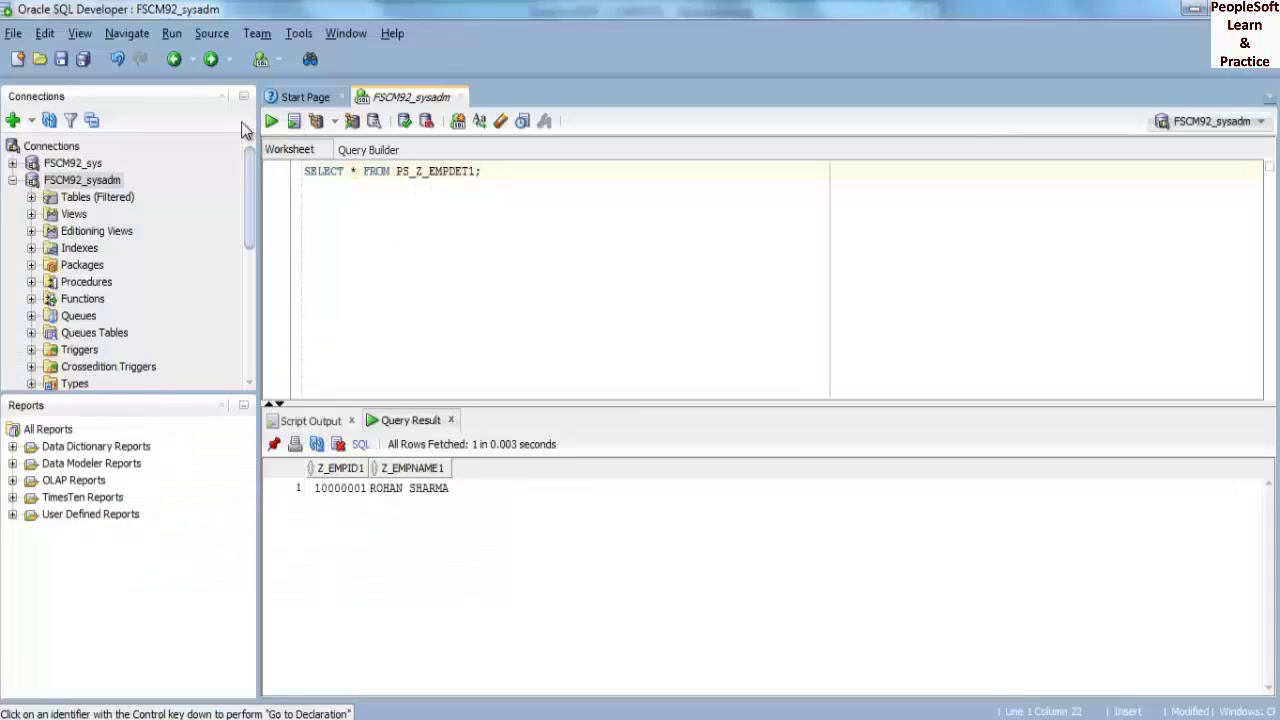
left_click(271, 121)
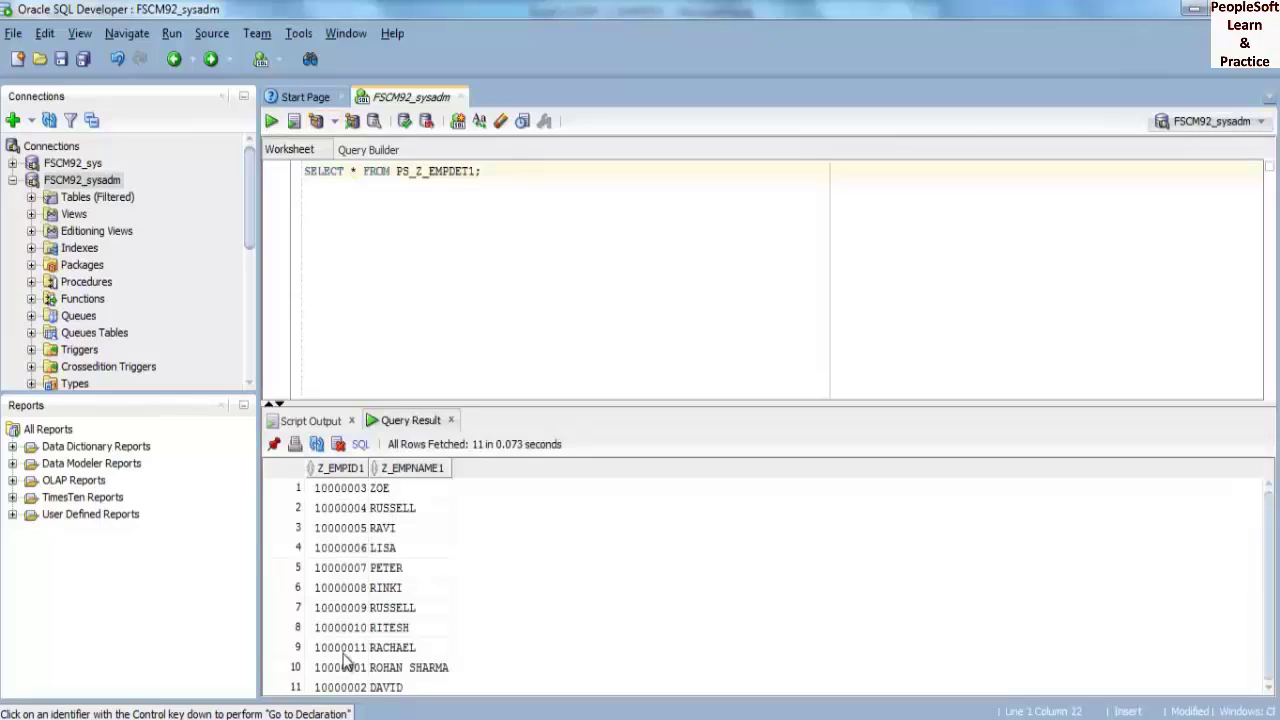
key("alt+Tab")
left_click(578, 90)
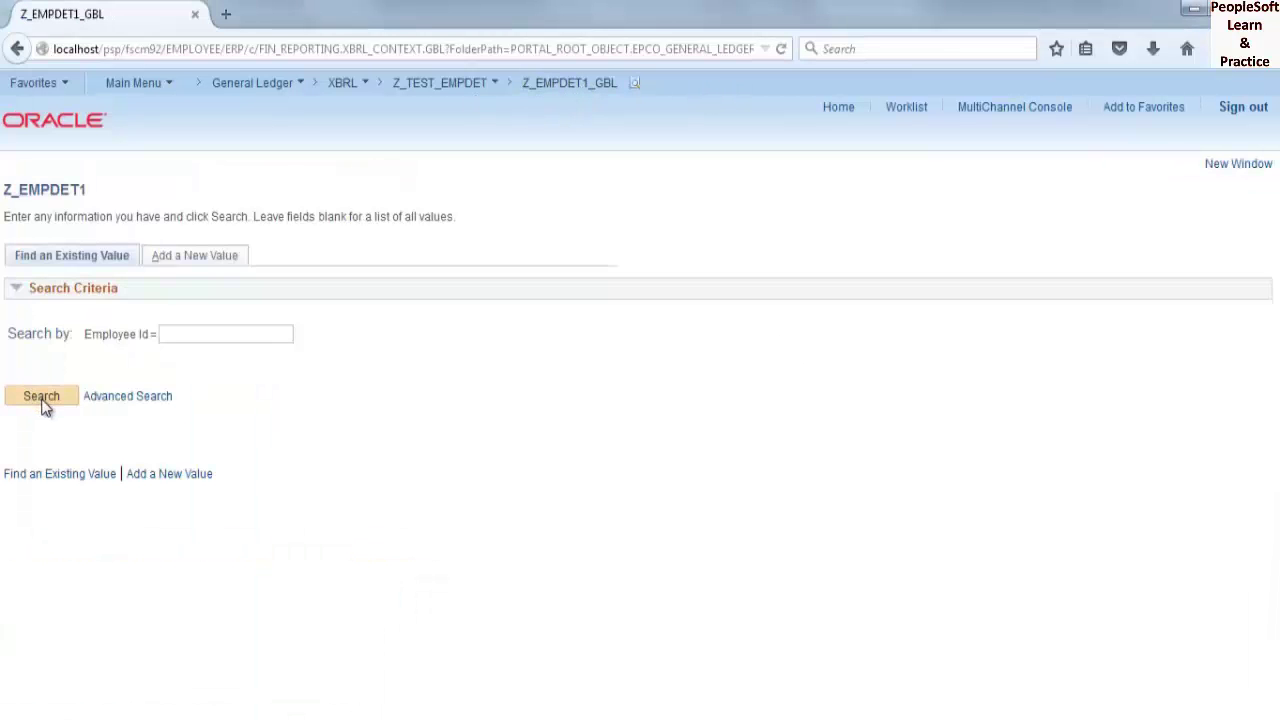
- Search with Employee Id blank to list employees 10000001 through 10000011
left_click(43, 401)
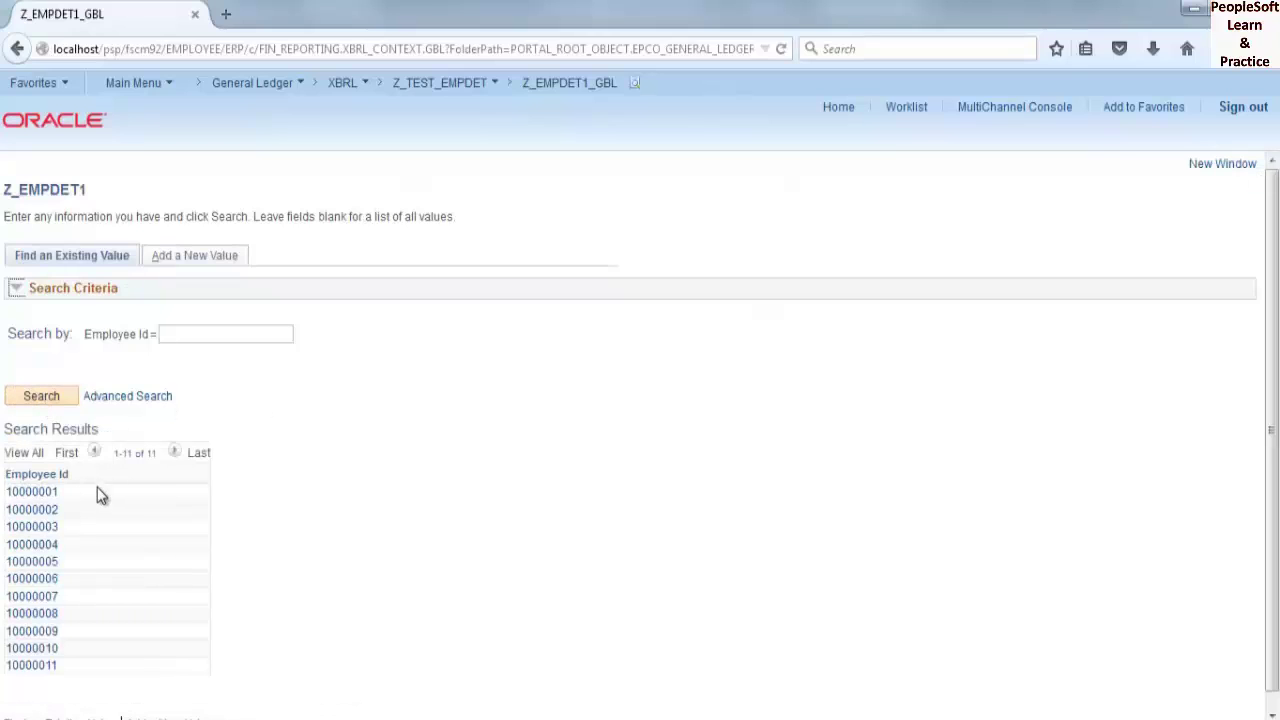